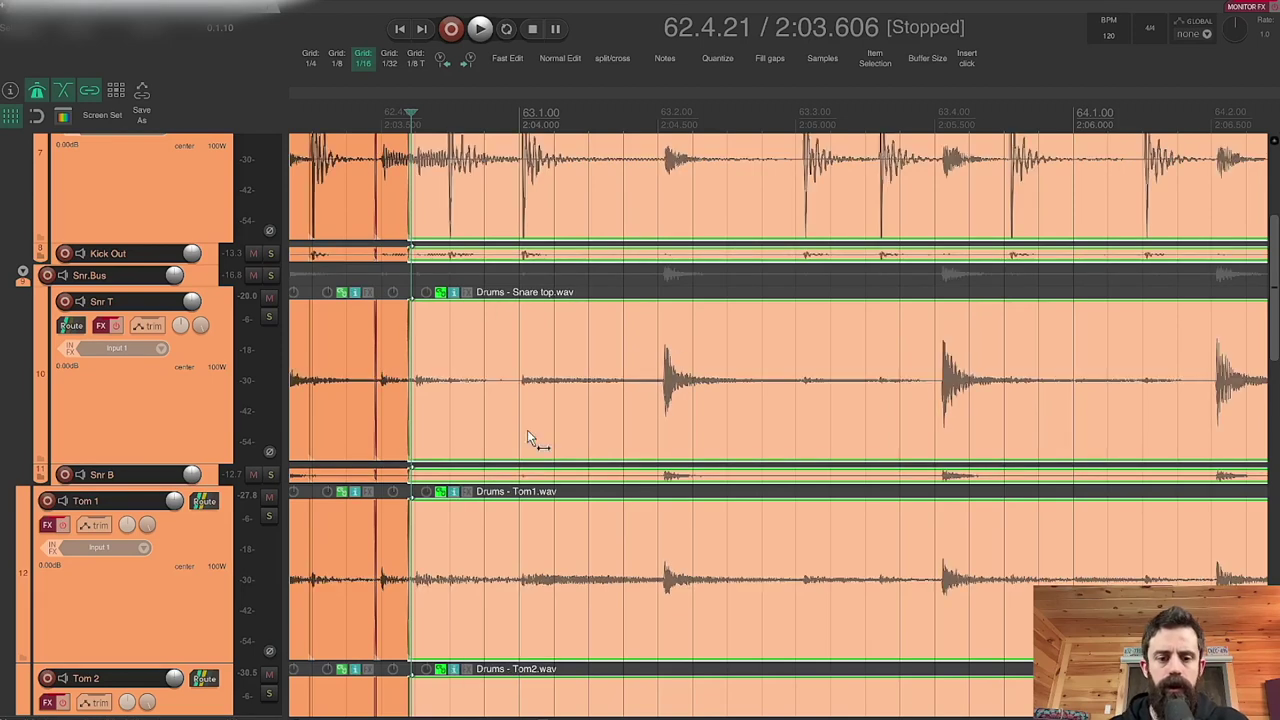
Step: Split all drum tracks at 62.4.49 and slip the kick hit's audio right toward the grid
scroll(430, 441, "up", 8)
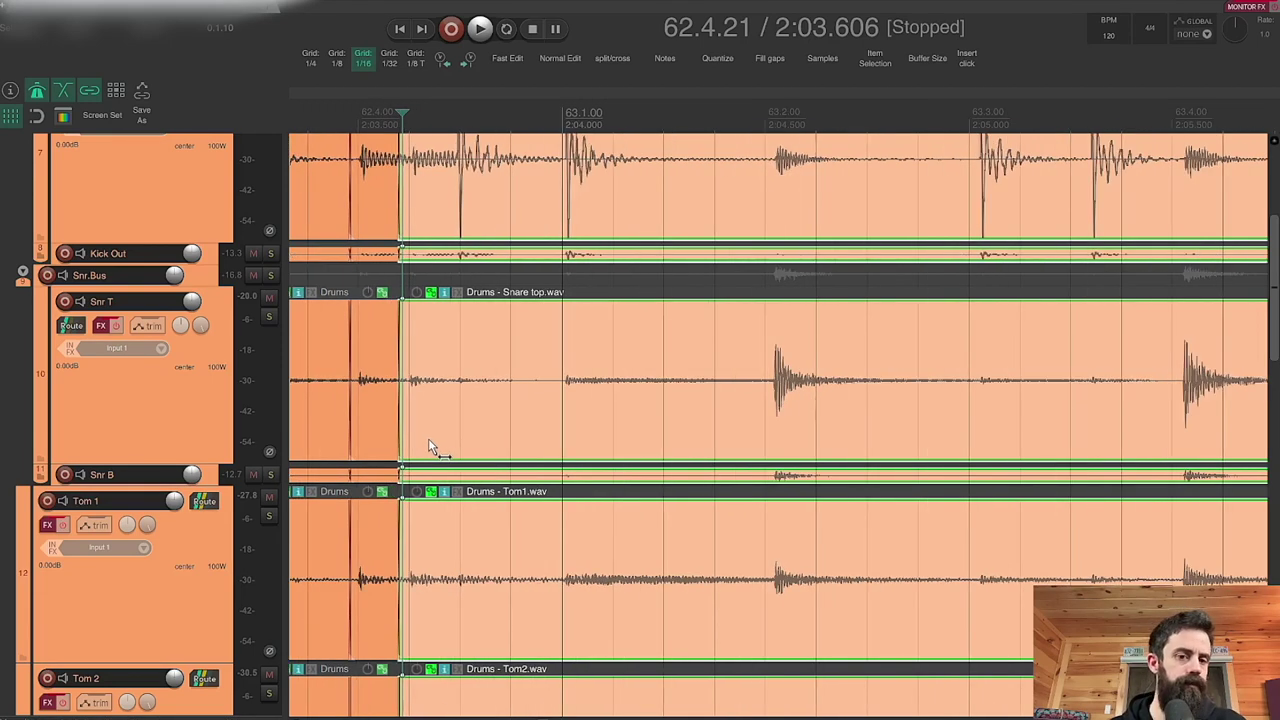
scroll(426, 439, "left", 3)
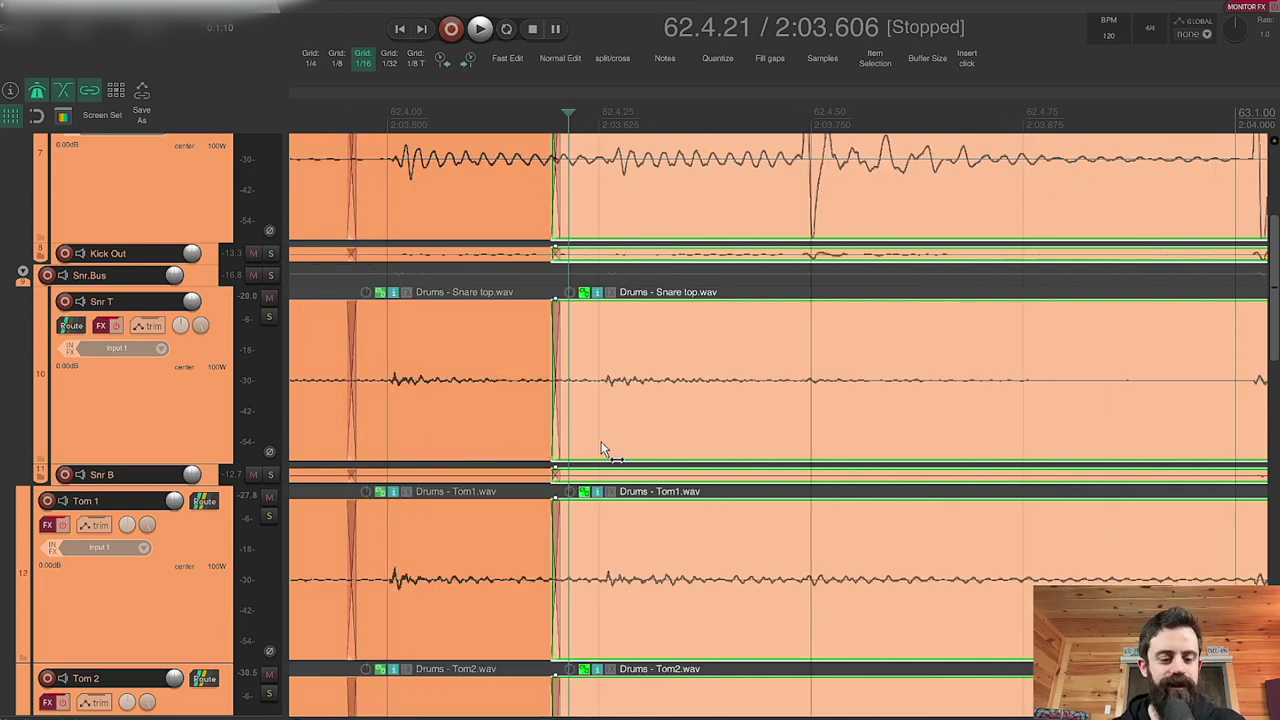
scroll(601, 441, "up", 4)
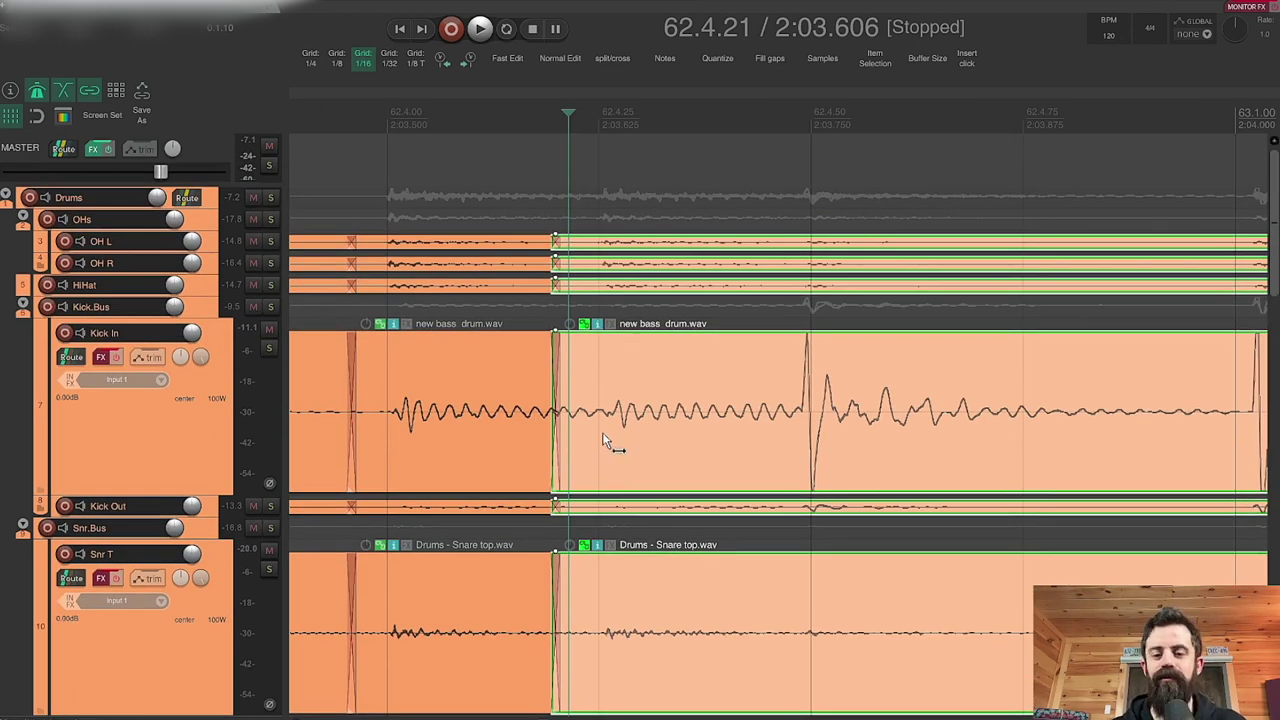
scroll(573, 453, "down", 8)
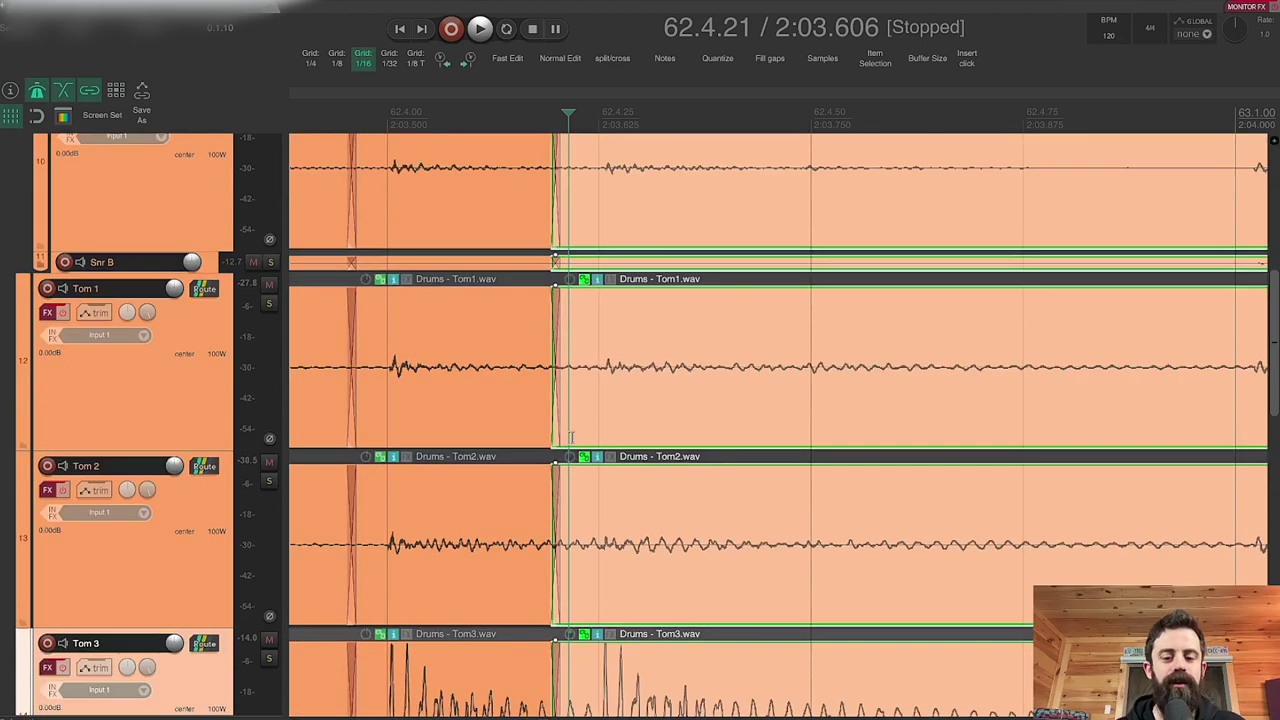
scroll(620, 612, "down", 3)
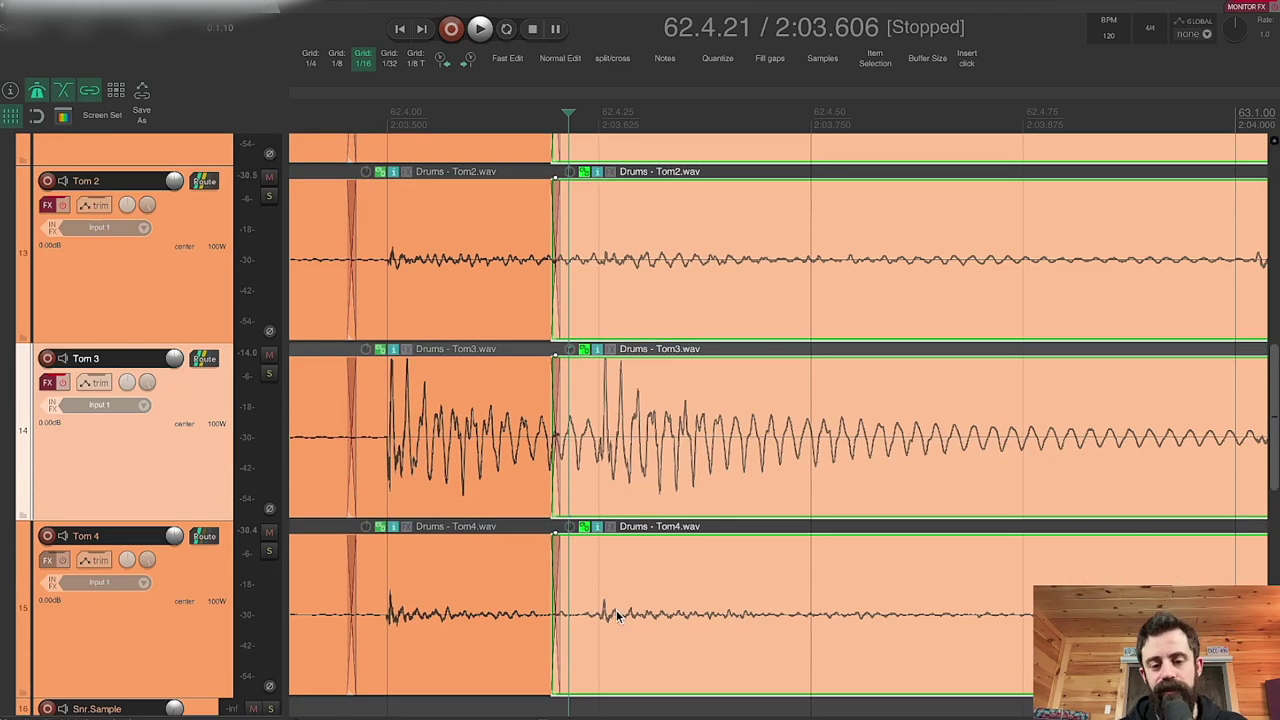
scroll(591, 481, "up", 3)
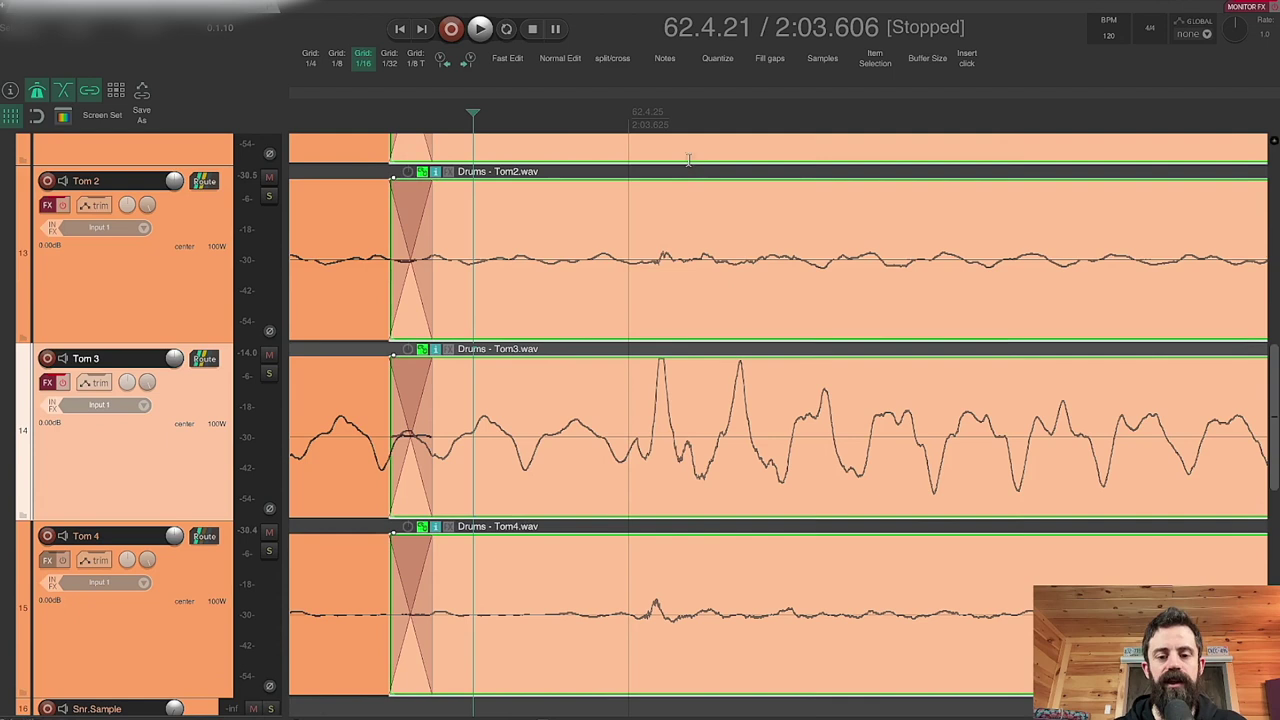
scroll(628, 472, "up", 10)
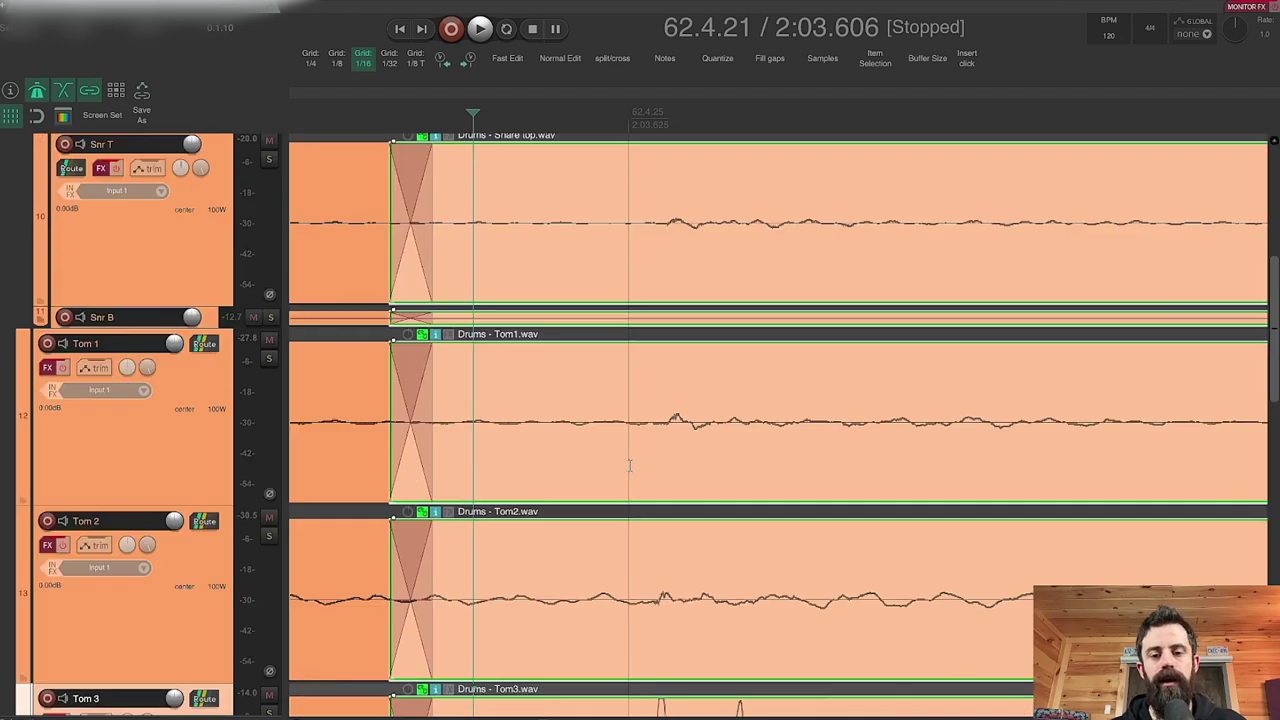
scroll(631, 478, "up", 5)
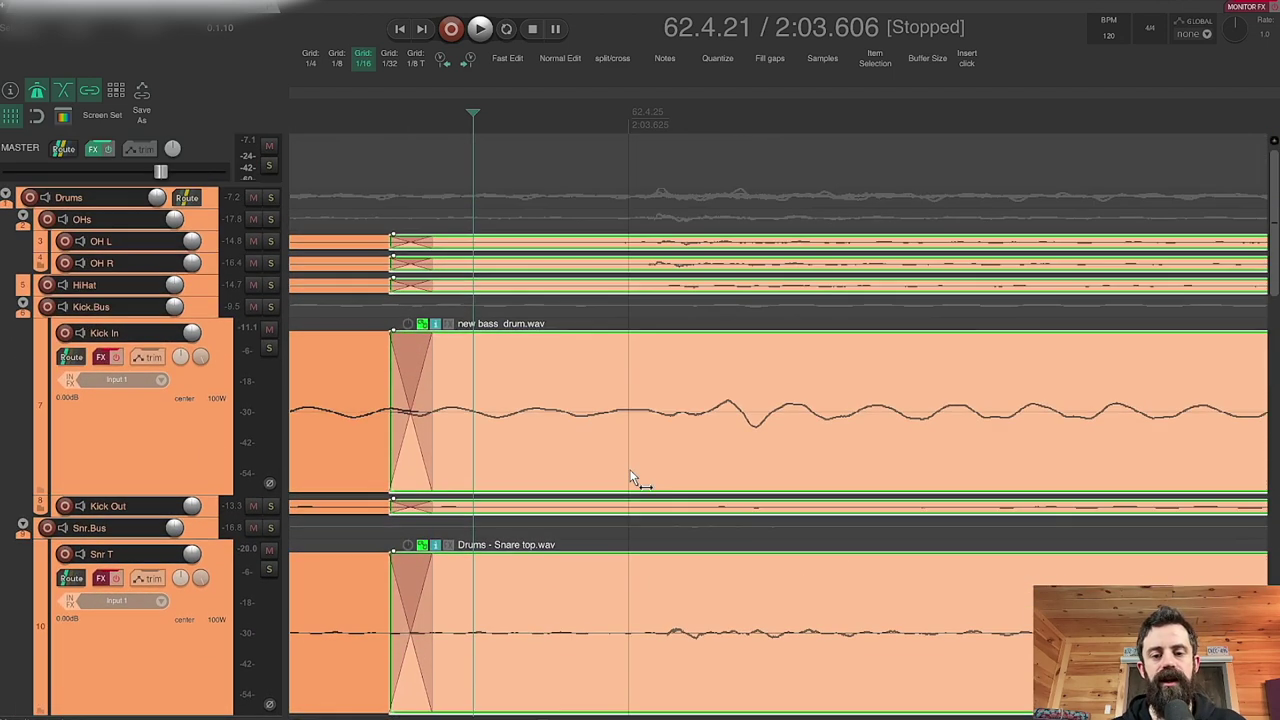
scroll(631, 478, "down", 3)
scroll(631, 478, "right", 5)
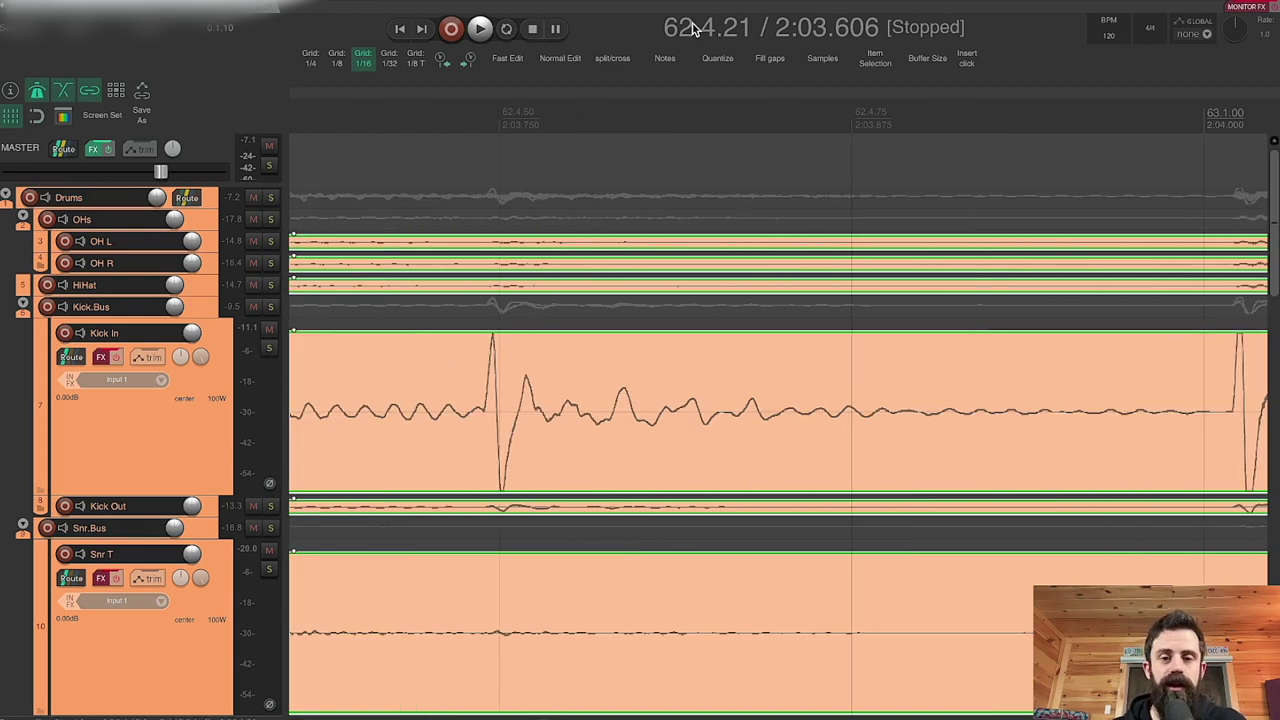
left_click(521, 59)
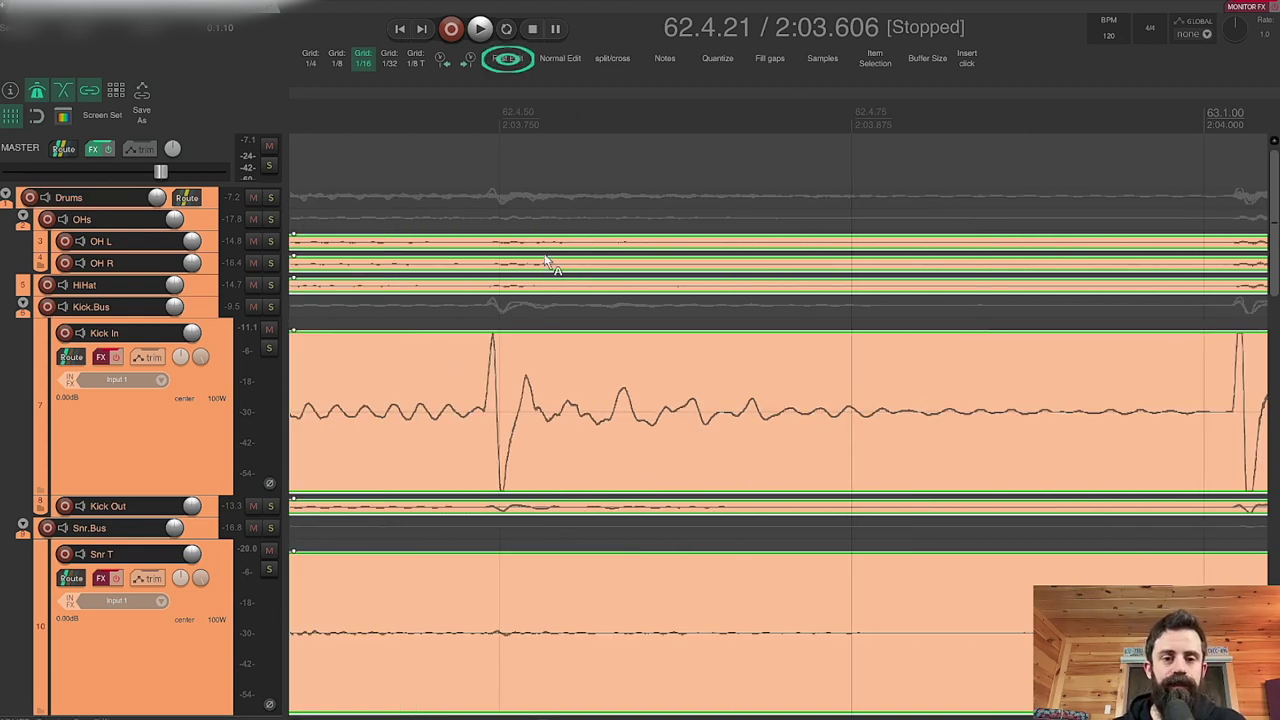
left_click(478, 375)
key("s")
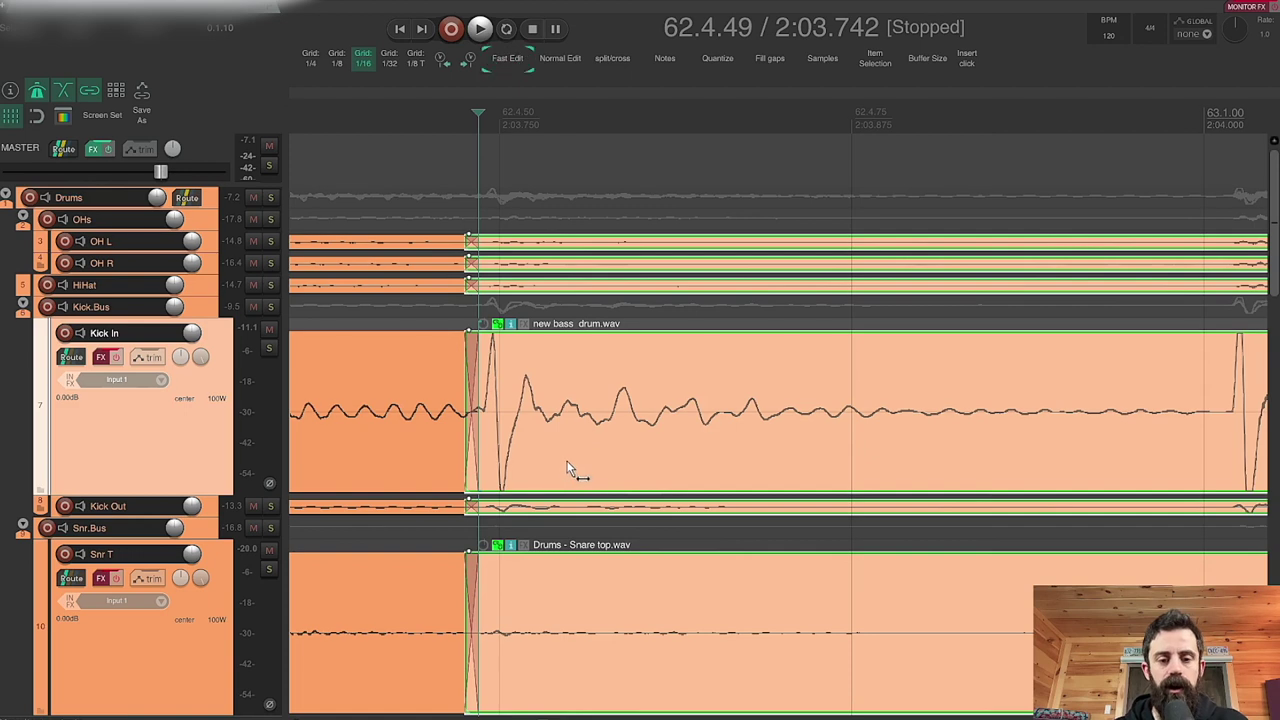
left_click_drag(567, 470, 585, 465)
Step: Split the drums at 62.4.99 and slide that hit onto the 63.1.00 grid line
scroll(586, 460, "right", 5)
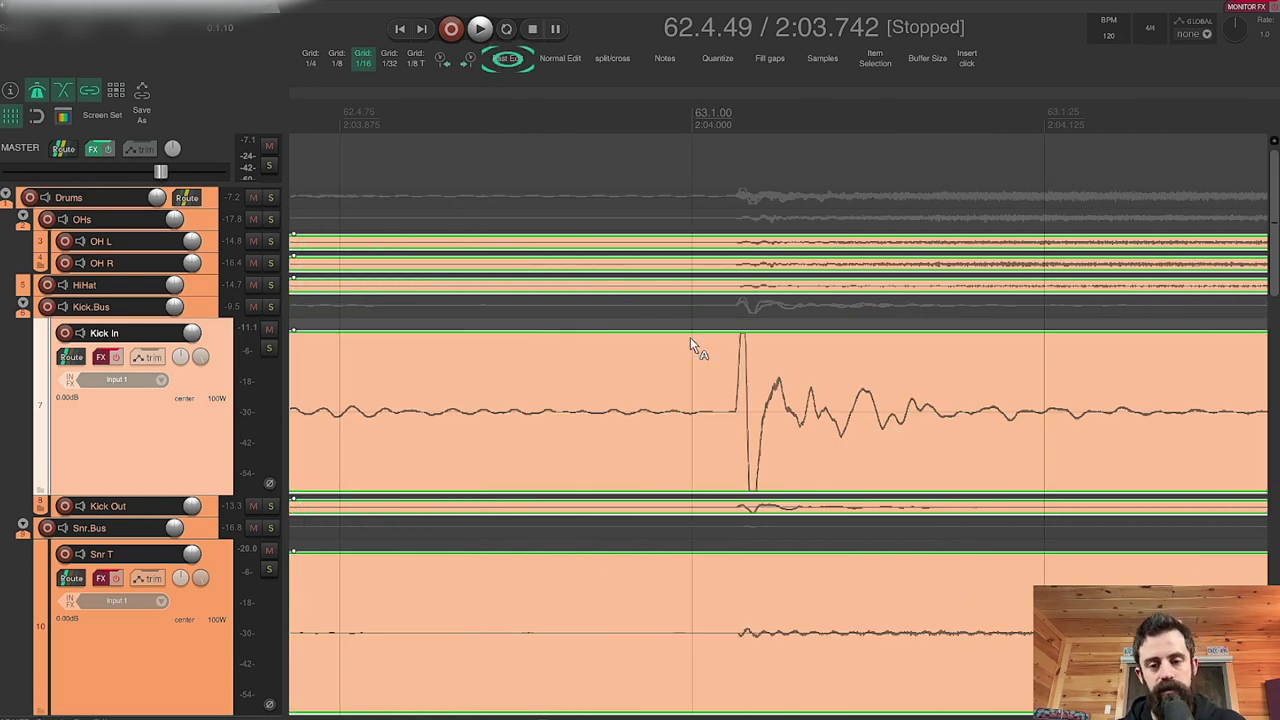
left_click(676, 375)
key("s")
left_click_drag(702, 390, 736, 452)
Step: Split all drum tracks at 63.1.99 and slip the 63.2.00 hit left onto the beat
scroll(736, 455, "down", 3)
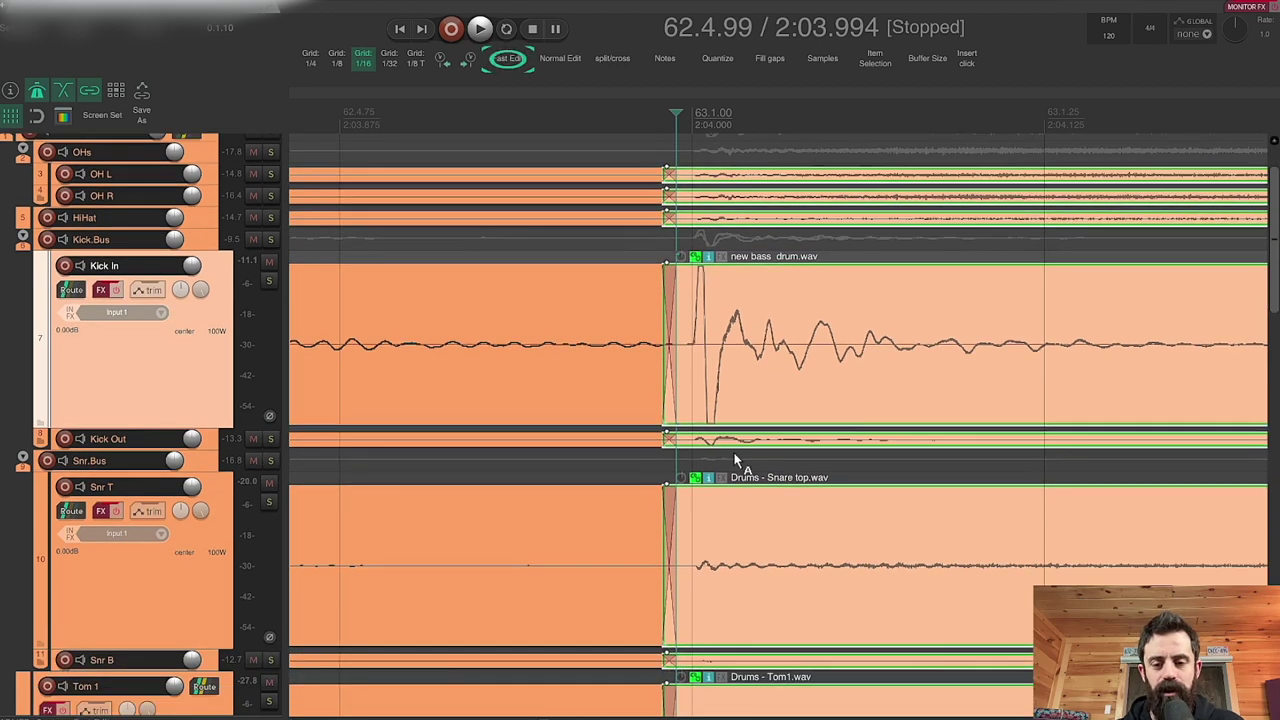
scroll(736, 458, "right", 4)
scroll(734, 462, "down", 4)
scroll(734, 462, "right", 2)
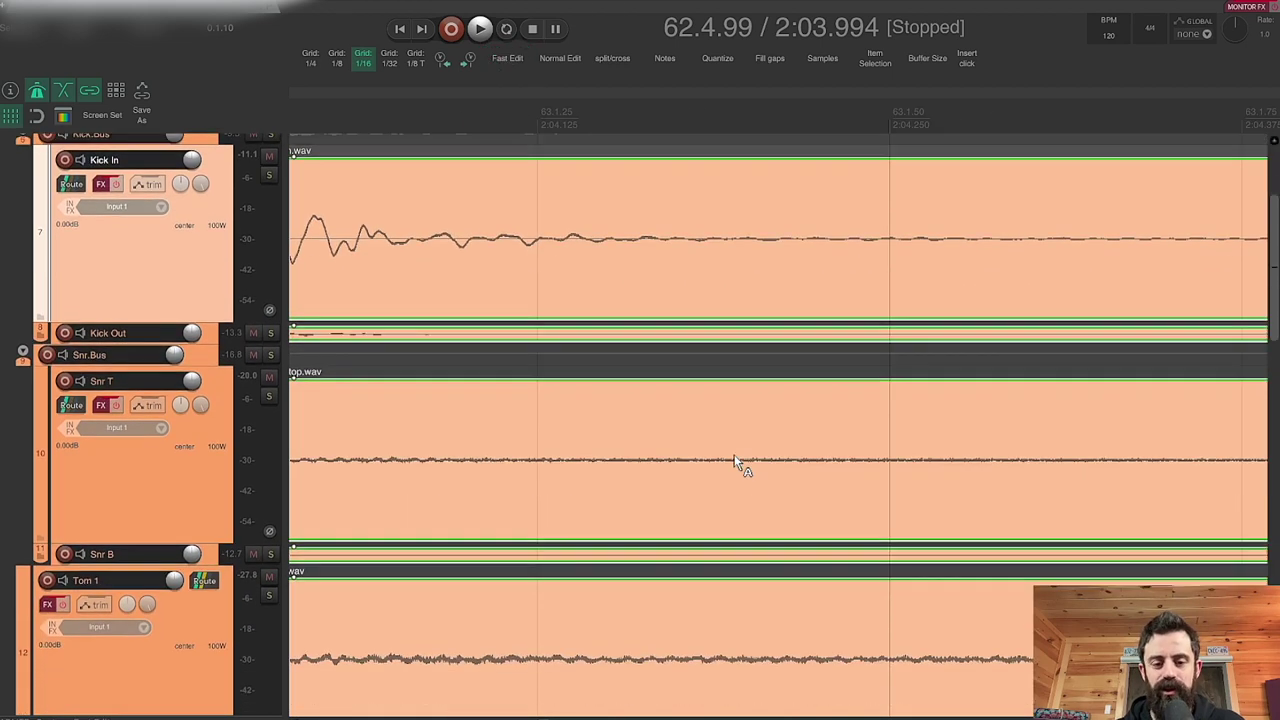
scroll(734, 462, "up", 2)
scroll(736, 457, "up", 4)
scroll(736, 457, "right", 10)
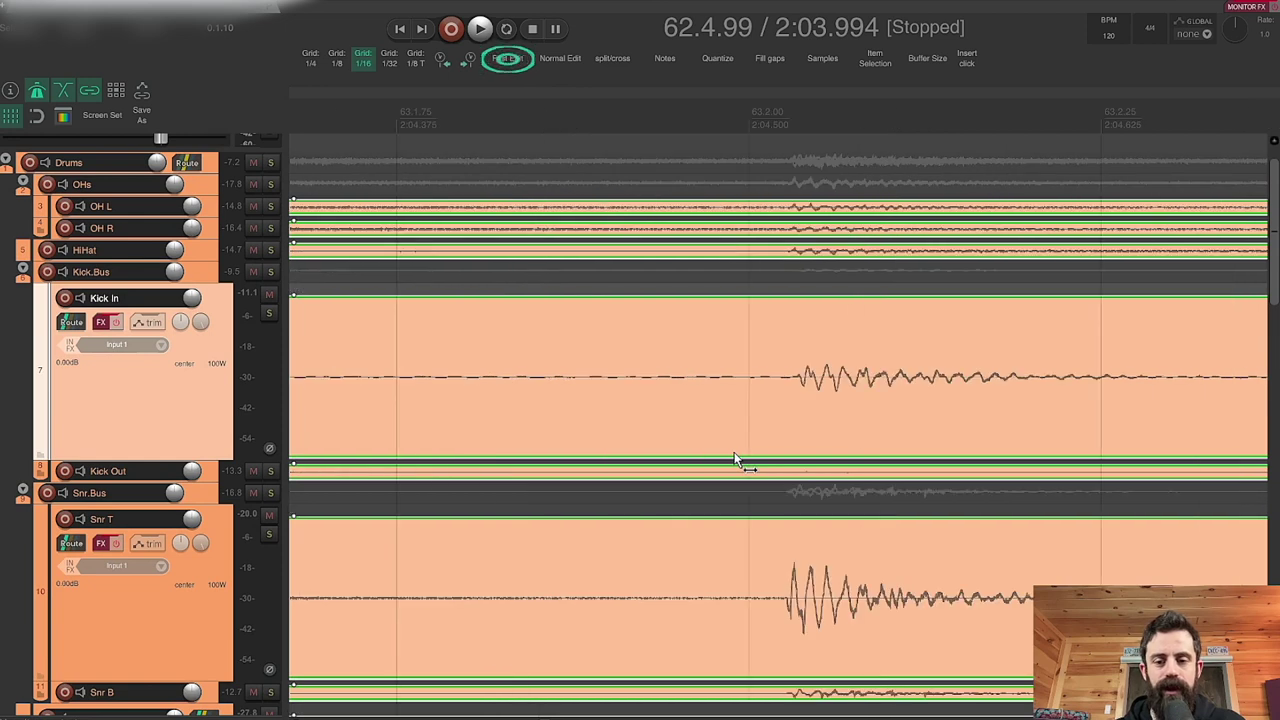
left_click(741, 557)
key("s")
mouse_move(830, 620)
left_mouse_down()
mouse_move(845, 622)
mouse_move(822, 622)
left_mouse_up()
Step: Split at 63.2.99, slip the 63.3.00 hit left, then slide the following kick audio left onto the grid
scroll(749, 543, "right", 20)
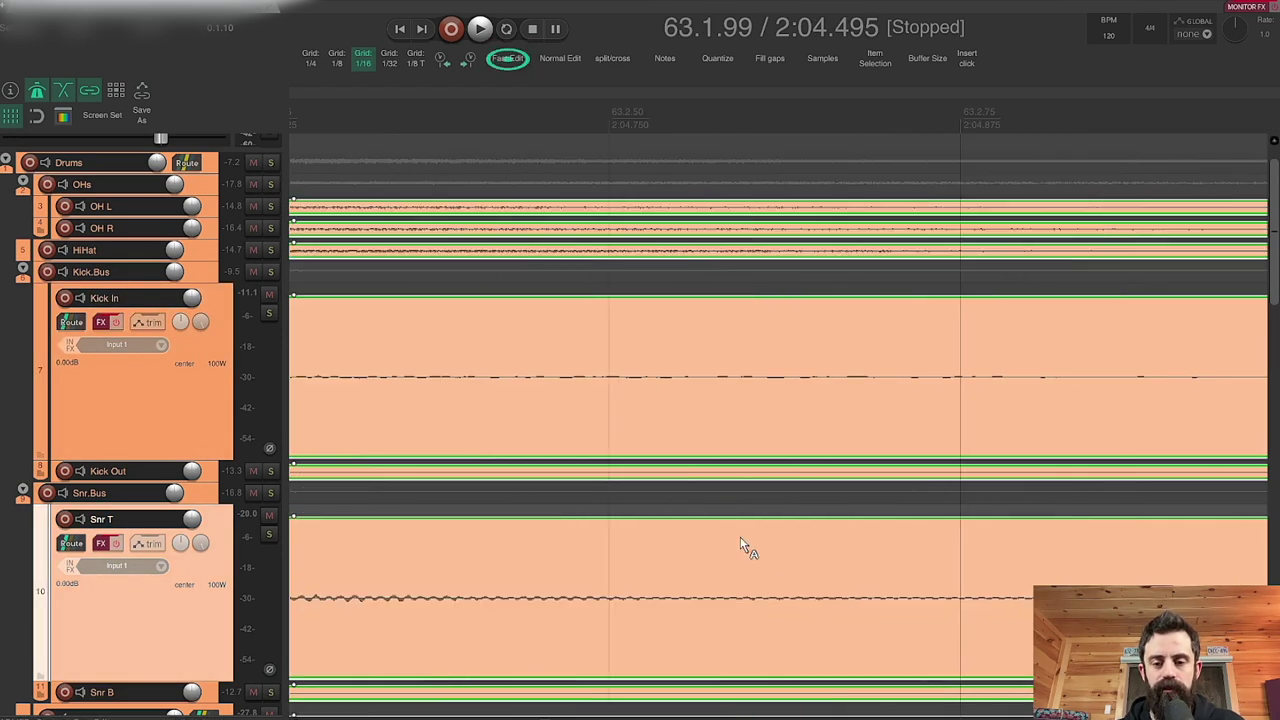
left_click(423, 331)
key("s")
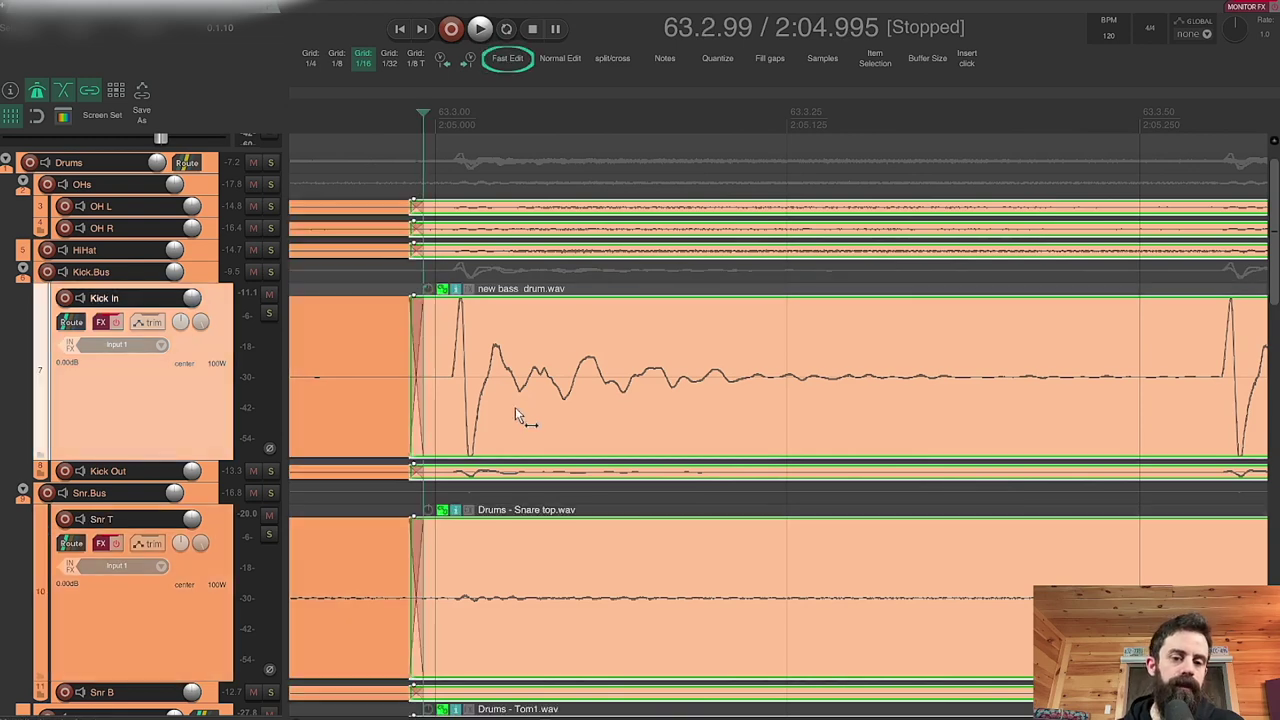
left_click_drag(515, 407, 514, 432)
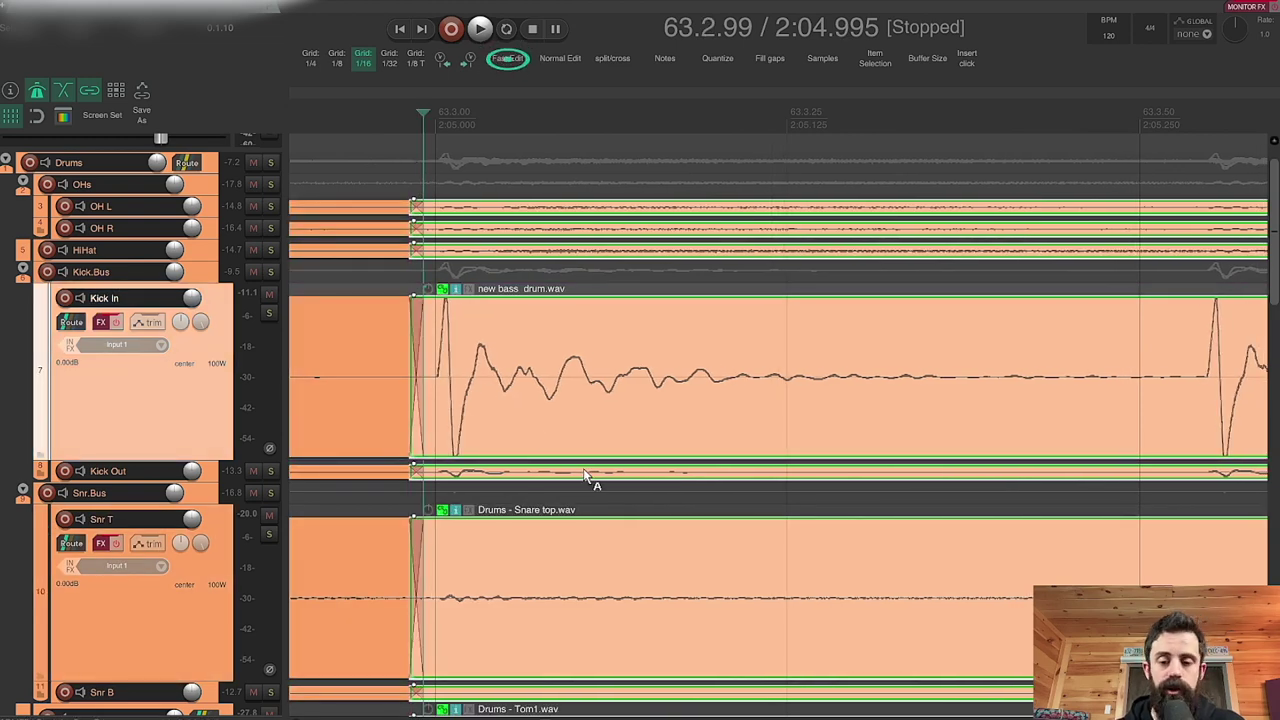
scroll(694, 457, "right", 7)
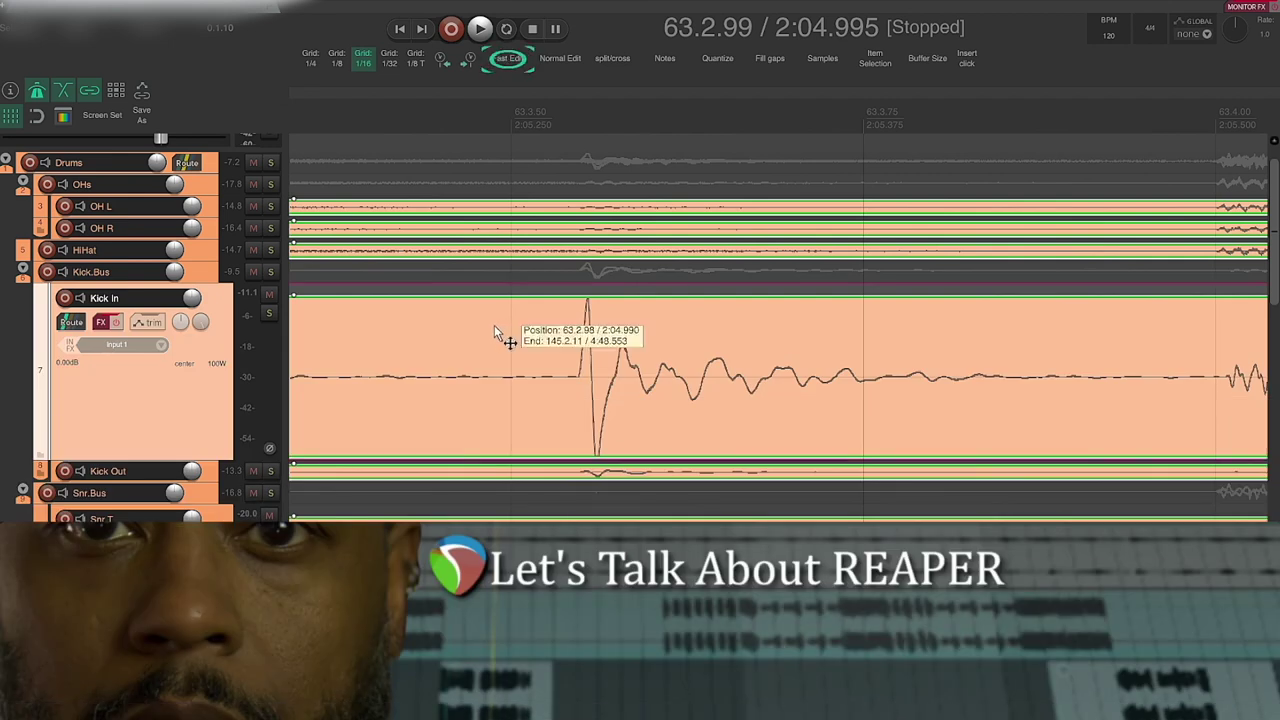
left_click(461, 362)
left_click_drag(667, 419, 595, 423)
Step: Split at 63.3.94 and 63.4.48, slipping both hits right onto the grid
scroll(716, 510, "right", 3)
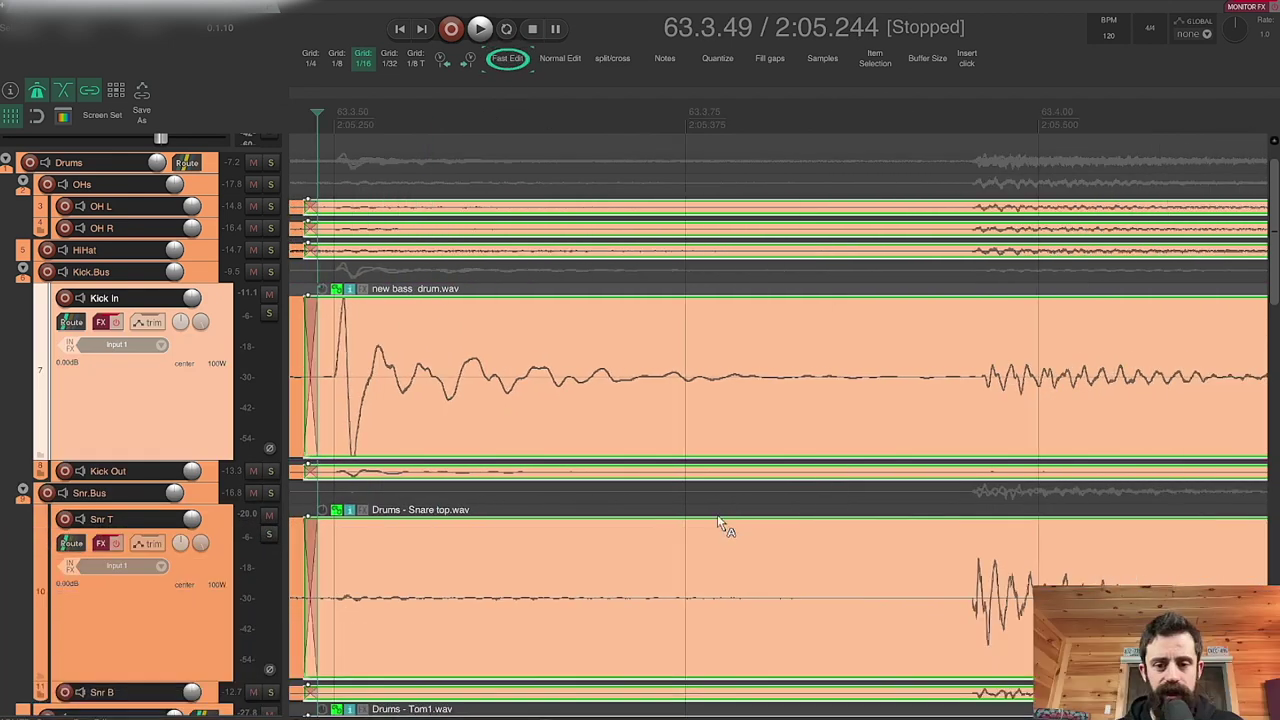
left_click(955, 560)
key("s")
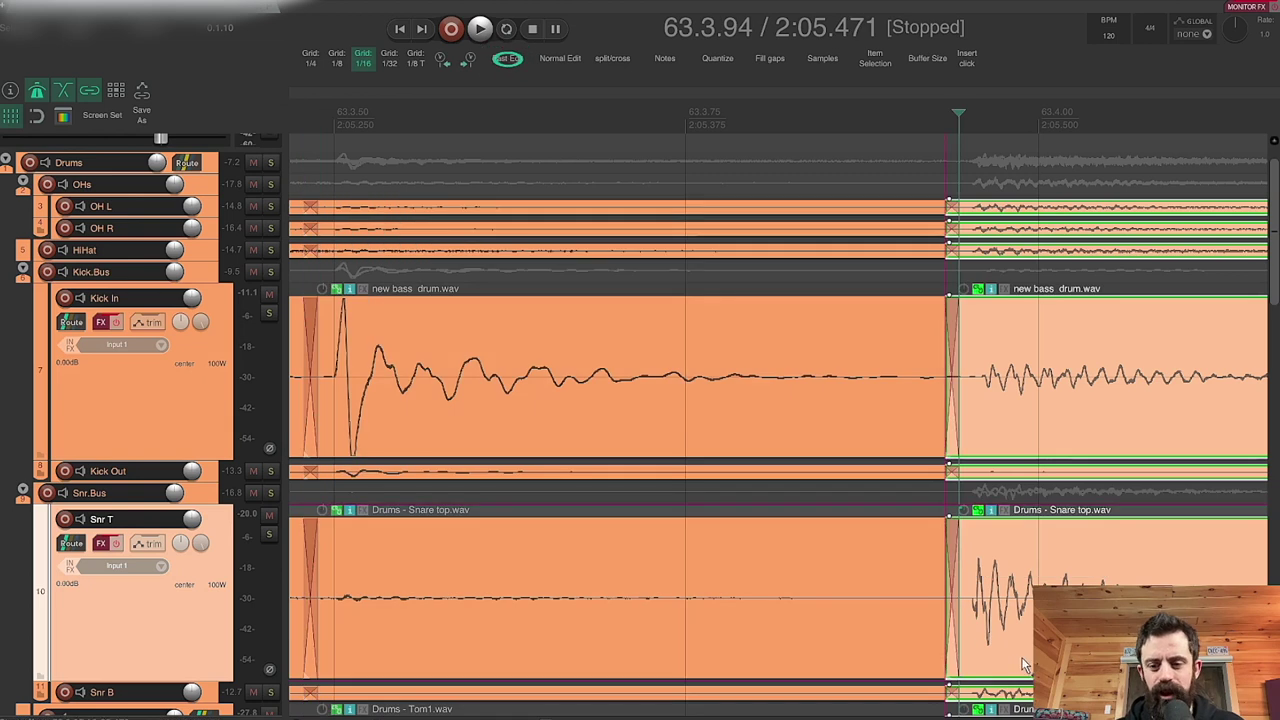
left_click_drag(958, 600, 1030, 600)
scroll(725, 530, "right", 14)
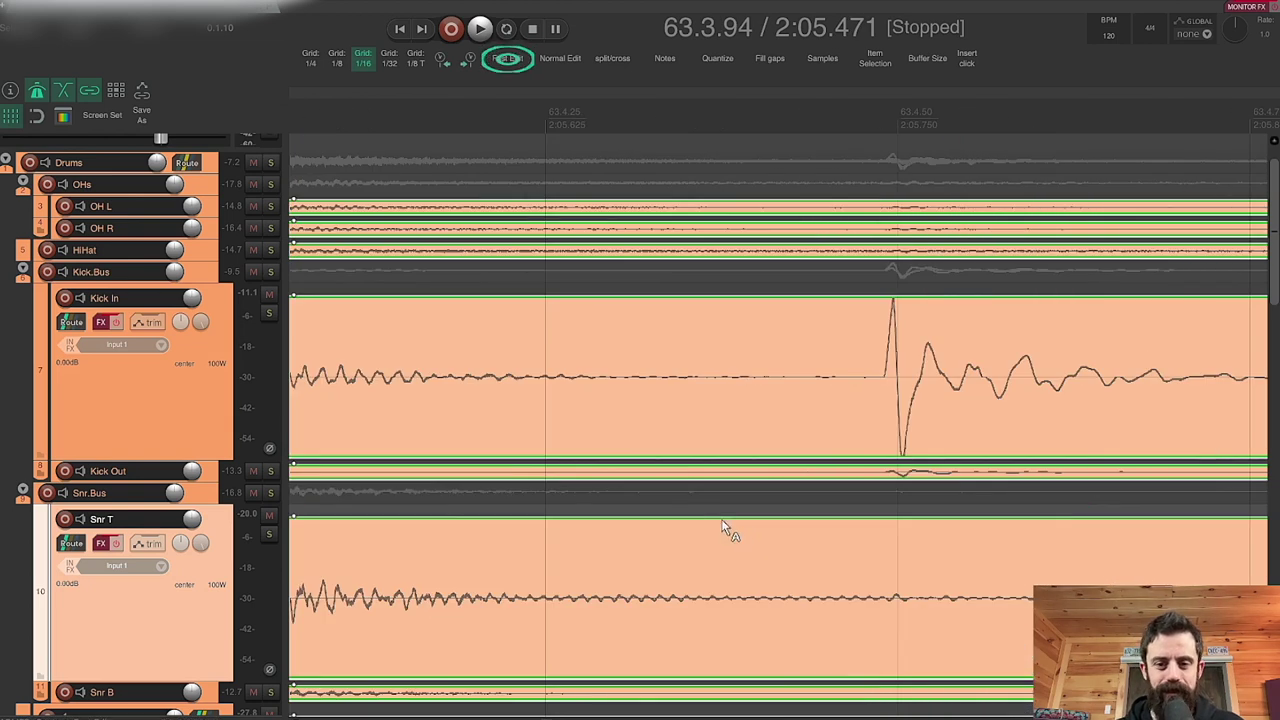
left_click(875, 340)
key("s")
left_click_drag(941, 431, 960, 430)
scroll(806, 463, "right", 20)
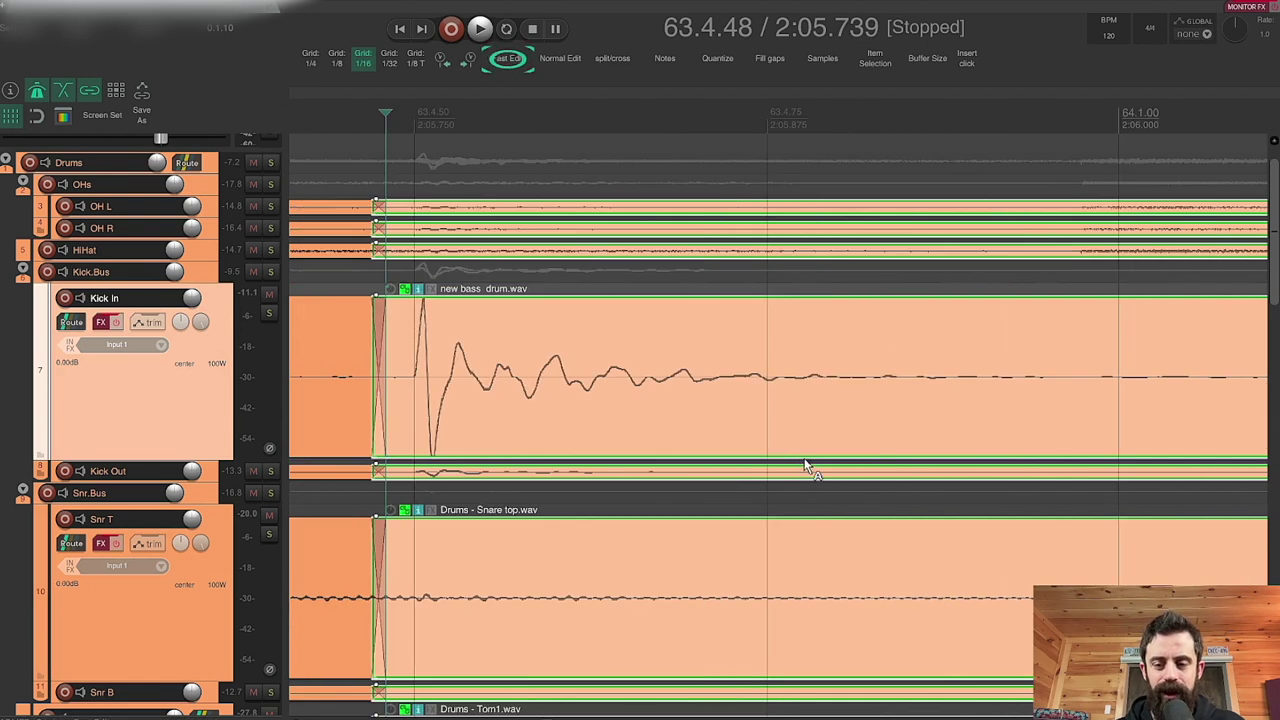
Step: Split at 64.1.46, align that kick, land the snare on 64.2.00, and slide the next kick toward 64.3.00
left_click(658, 335)
key("s")
left_click_drag(730, 415, 765, 409)
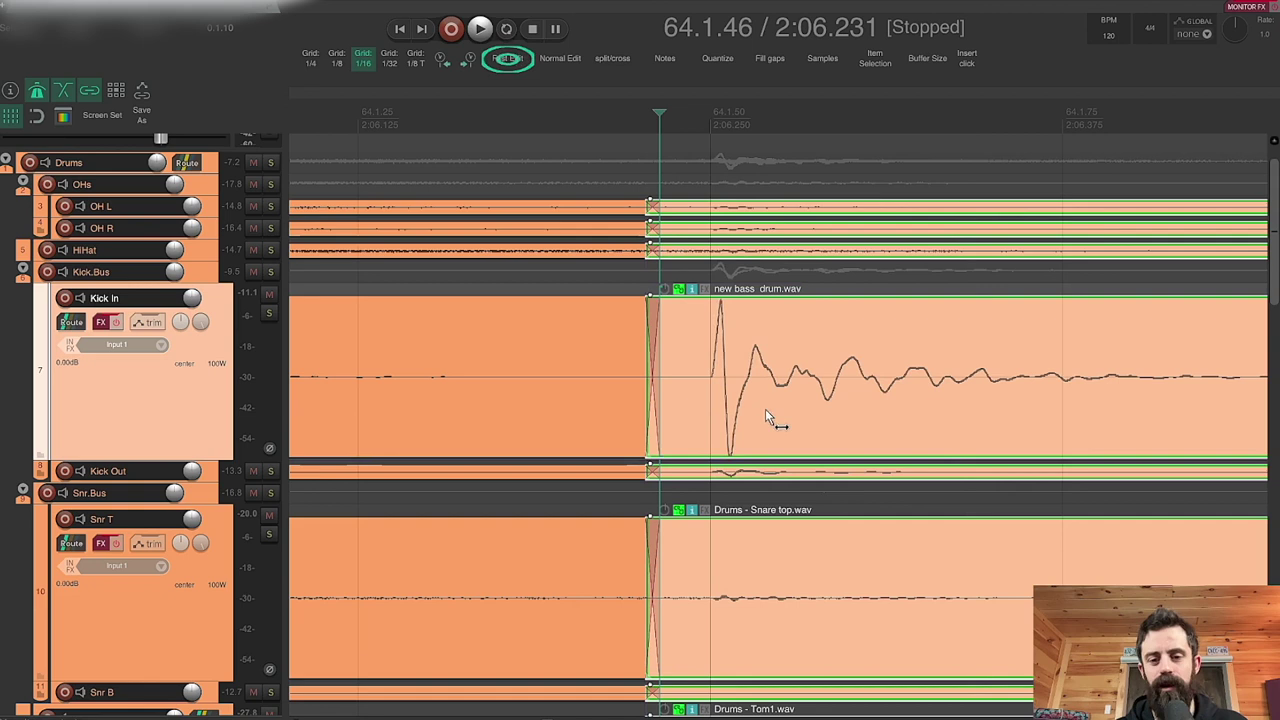
scroll(712, 438, "right", 7)
scroll(790, 390, "right", 2)
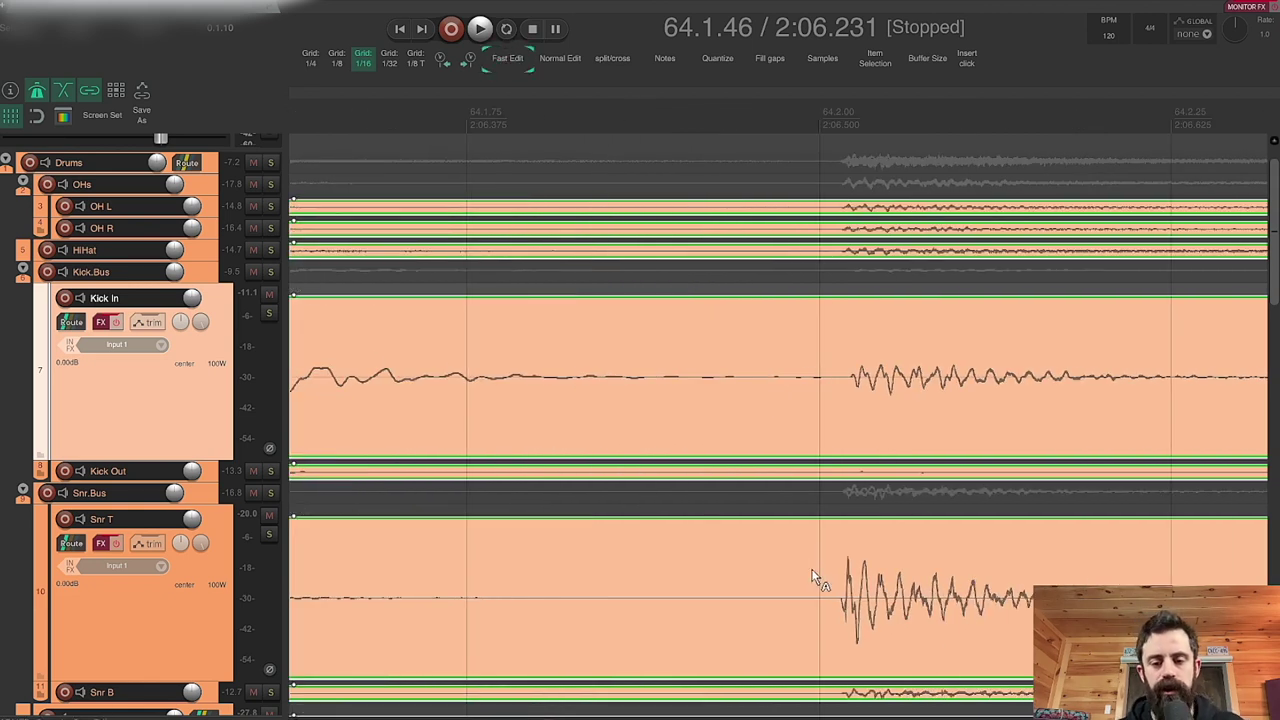
left_click_drag(812, 578, 845, 610)
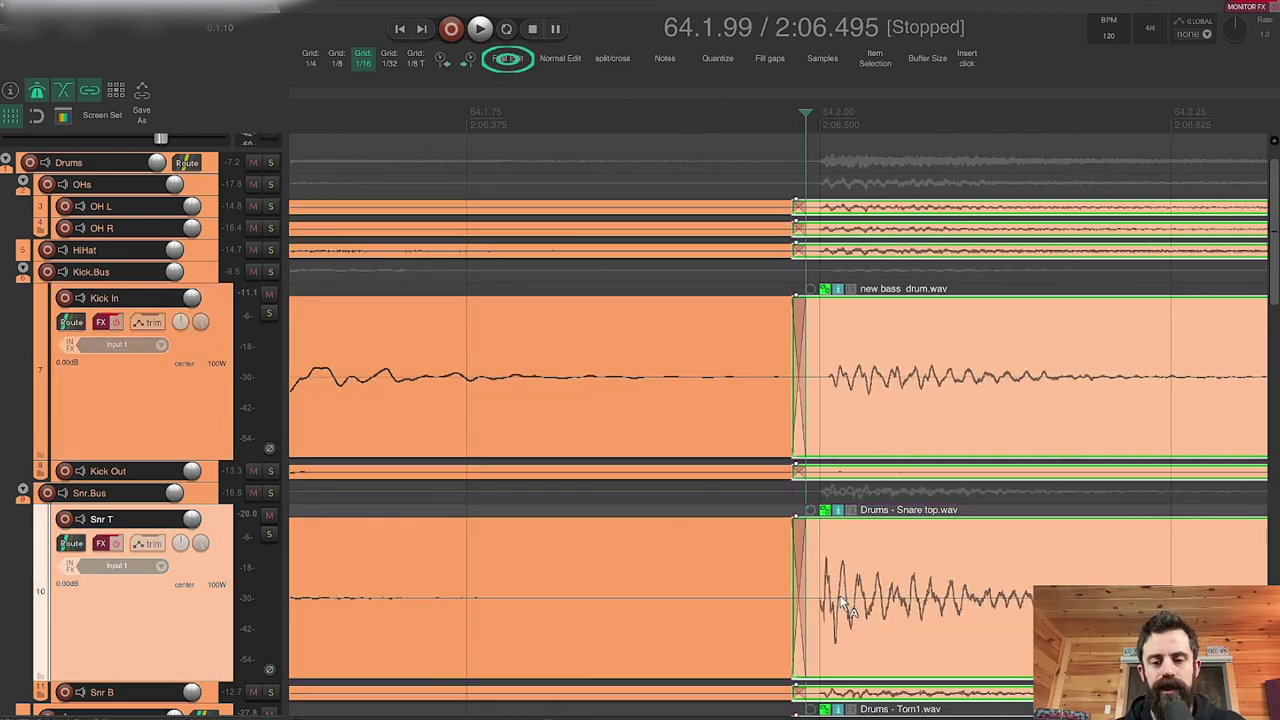
scroll(714, 414, "right", 18)
left_click(832, 327)
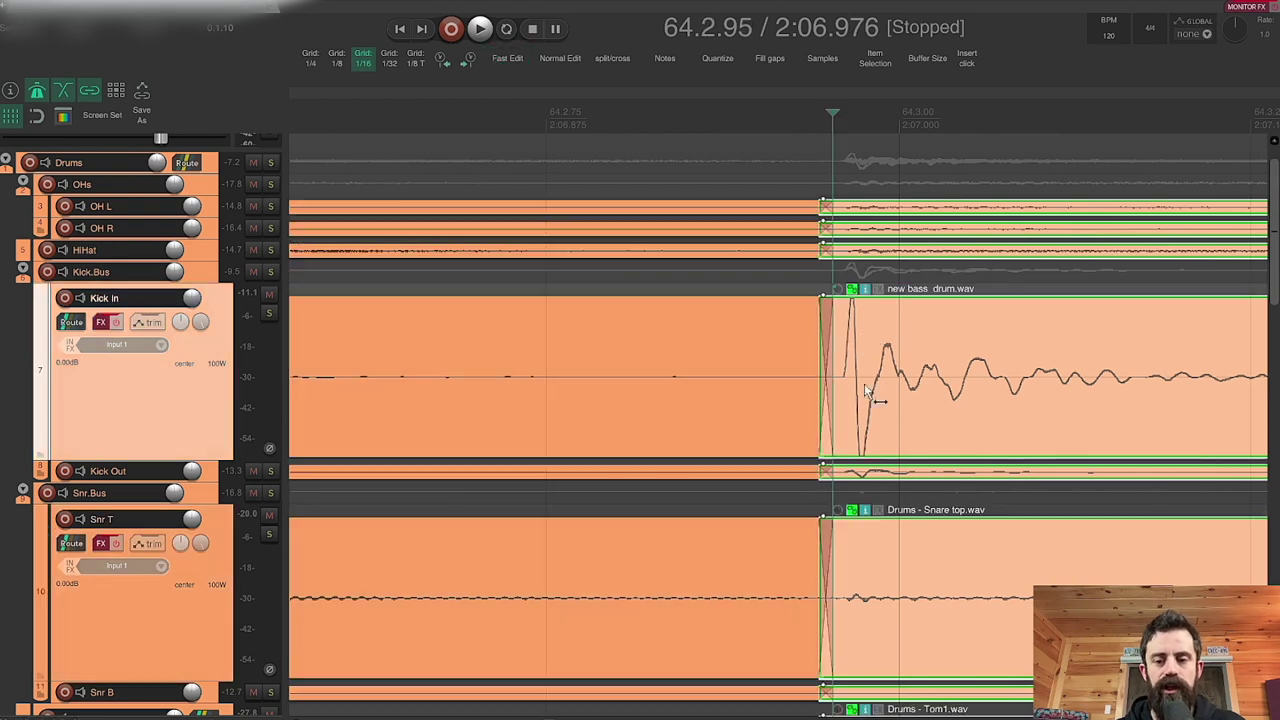
left_click_drag(905, 427, 957, 430)
scroll(785, 435, "right", 10)
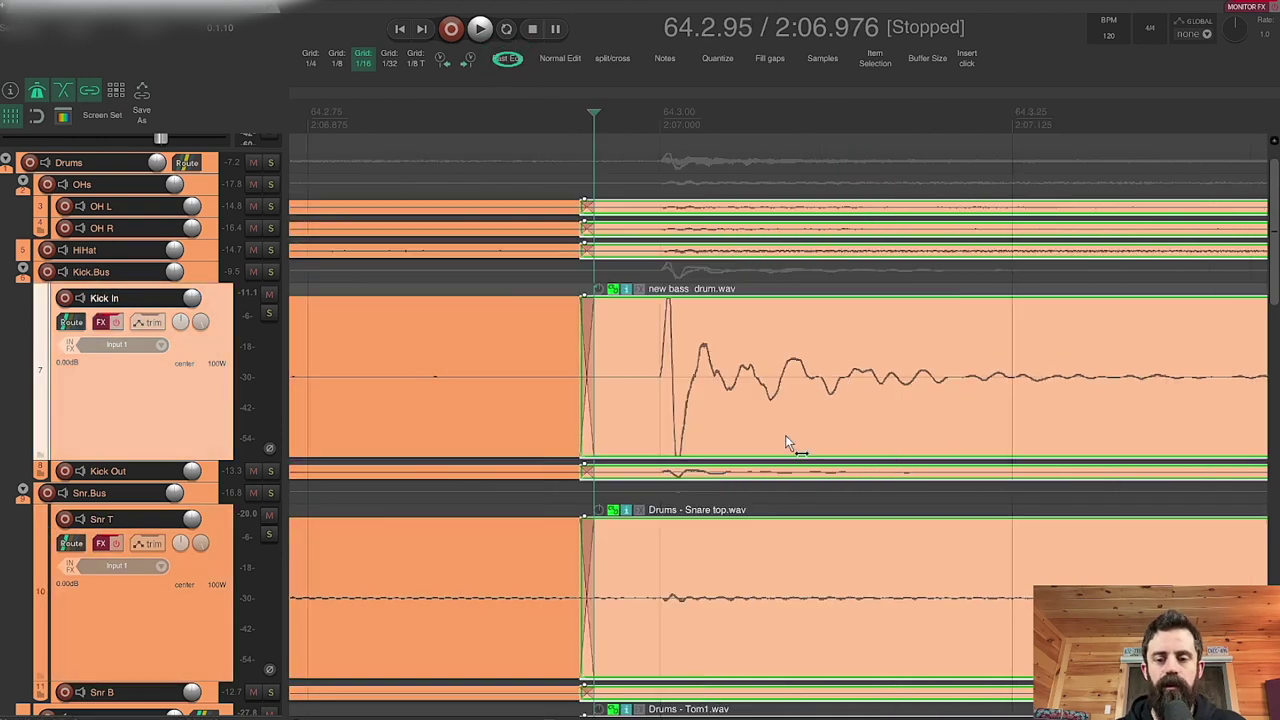
Step: Try splitting and slipping the kick near 64.3.50, then undo both attempts
left_click(866, 330)
key("s")
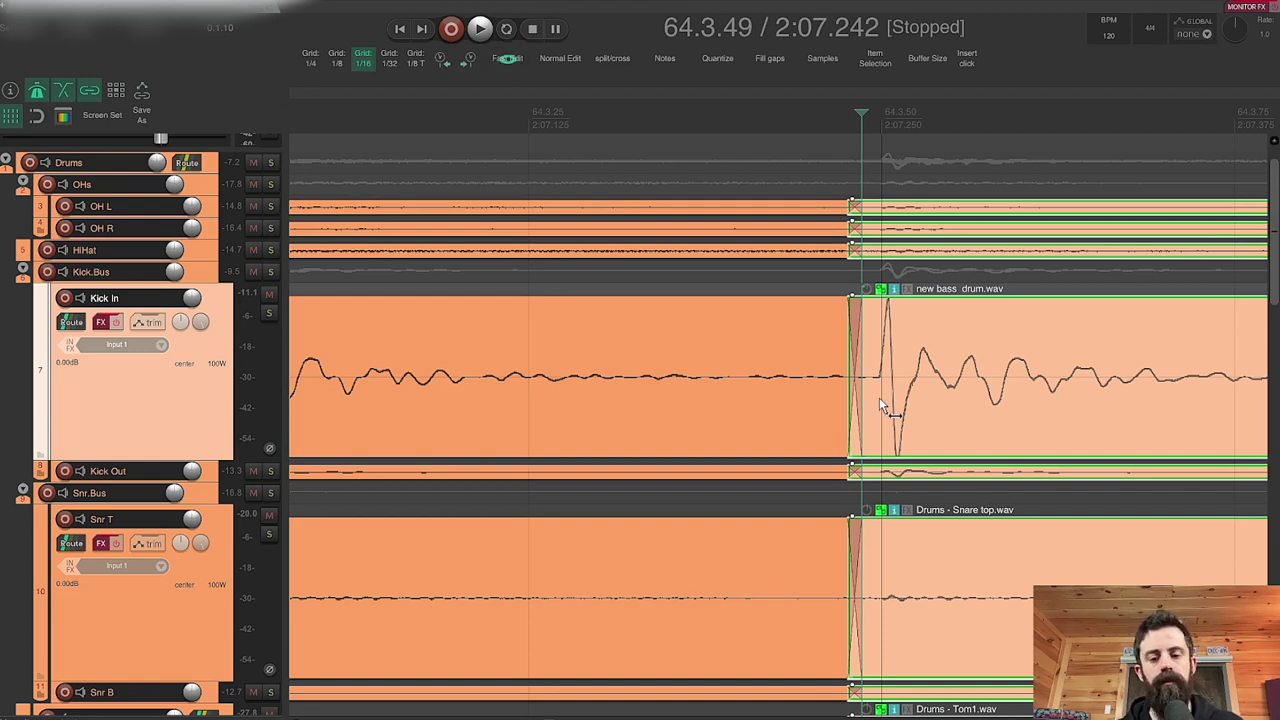
key("ctrl+z")
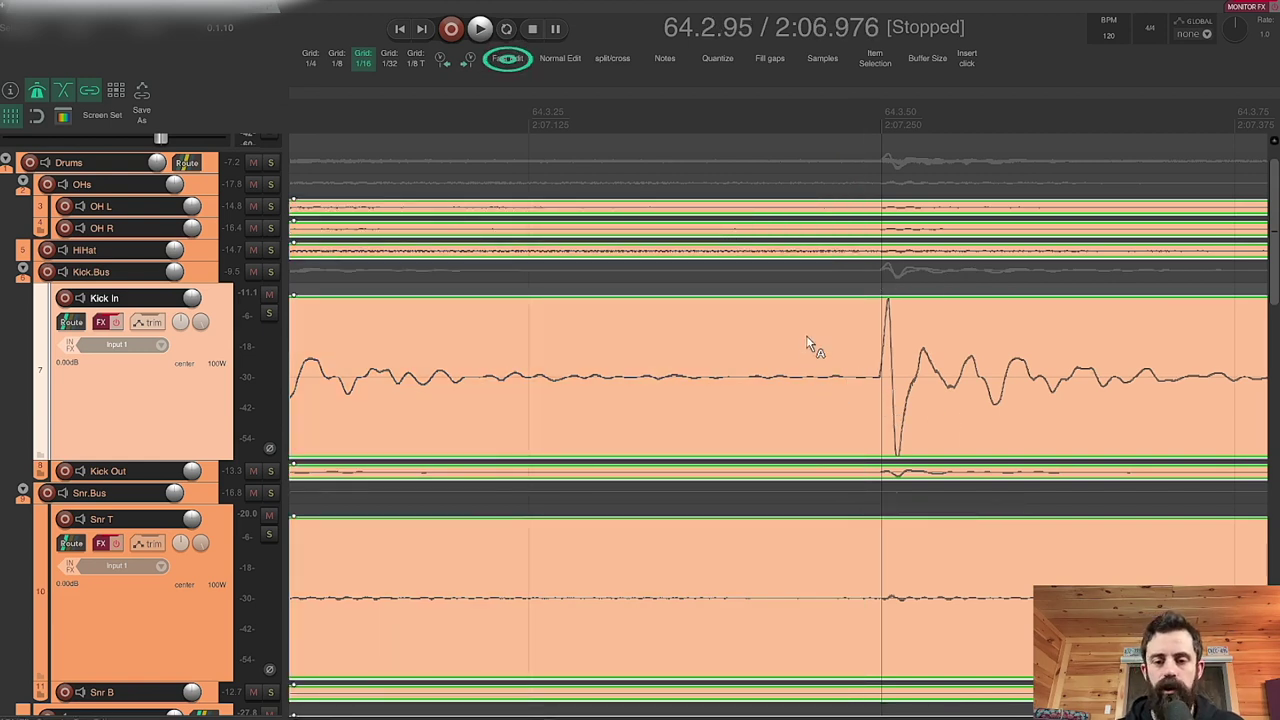
left_click(741, 324)
key("s")
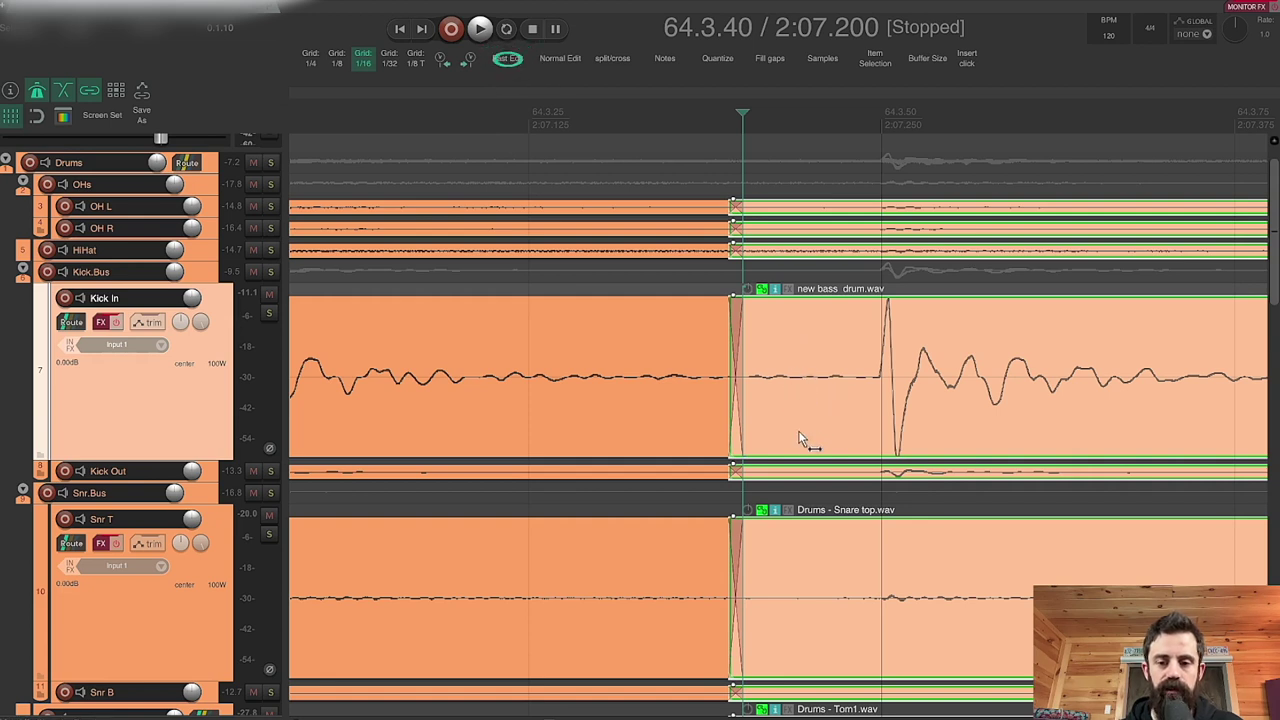
mouse_move(799, 433)
left_mouse_down()
mouse_move(849, 423)
mouse_move(806, 423)
left_mouse_up()
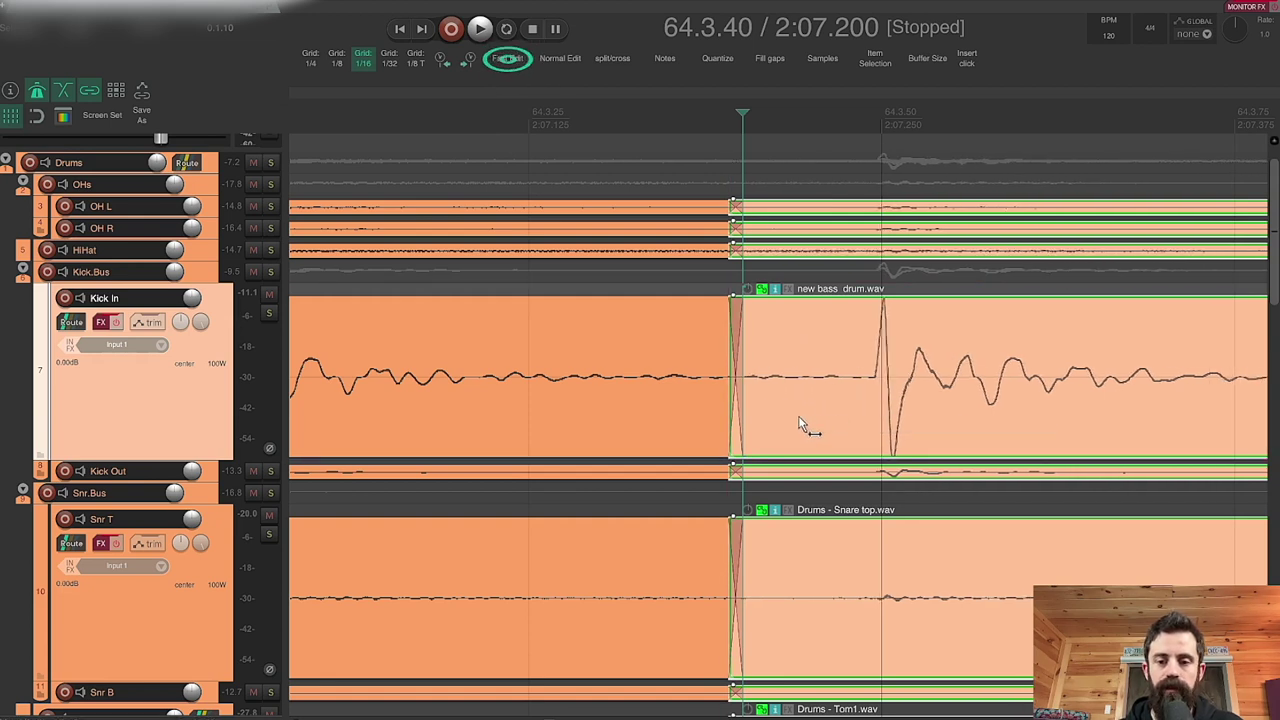
key("ctrl+z")
key("ctrl+z")
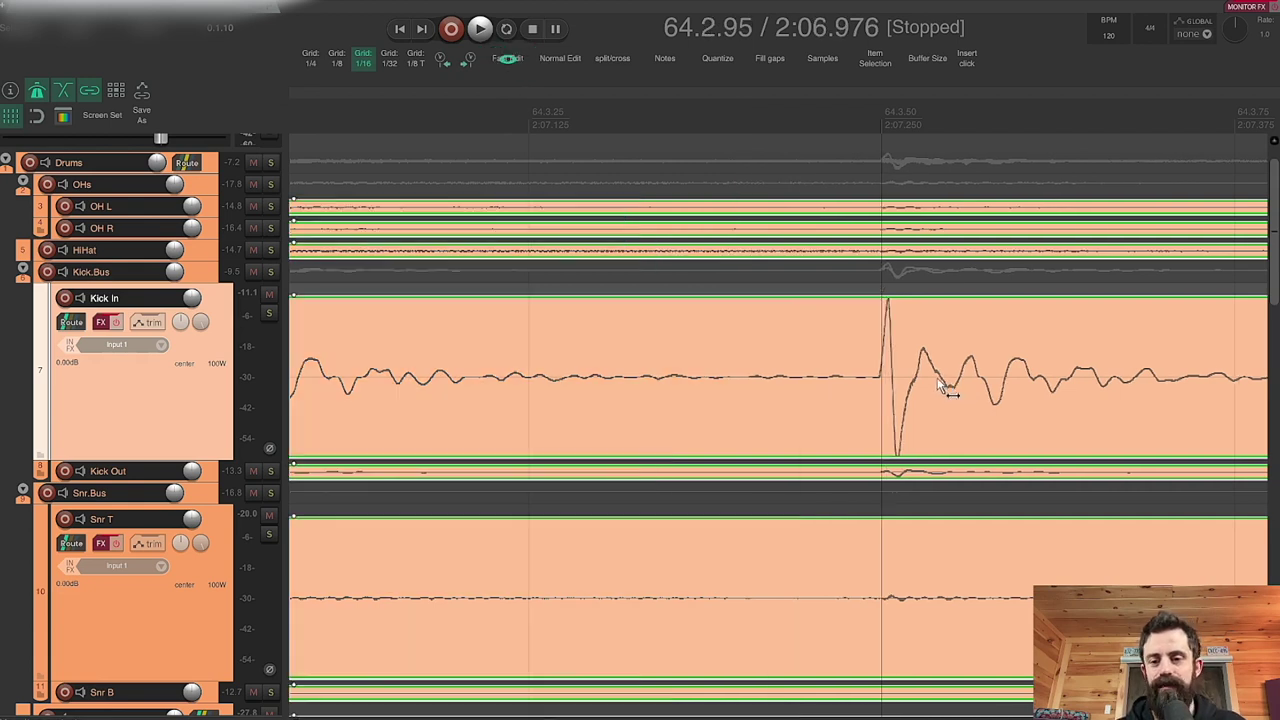
Step: Split before the next snare and kick, sliding the snare earlier onto the beat and adjusting the kick
scroll(870, 380, "right", 10)
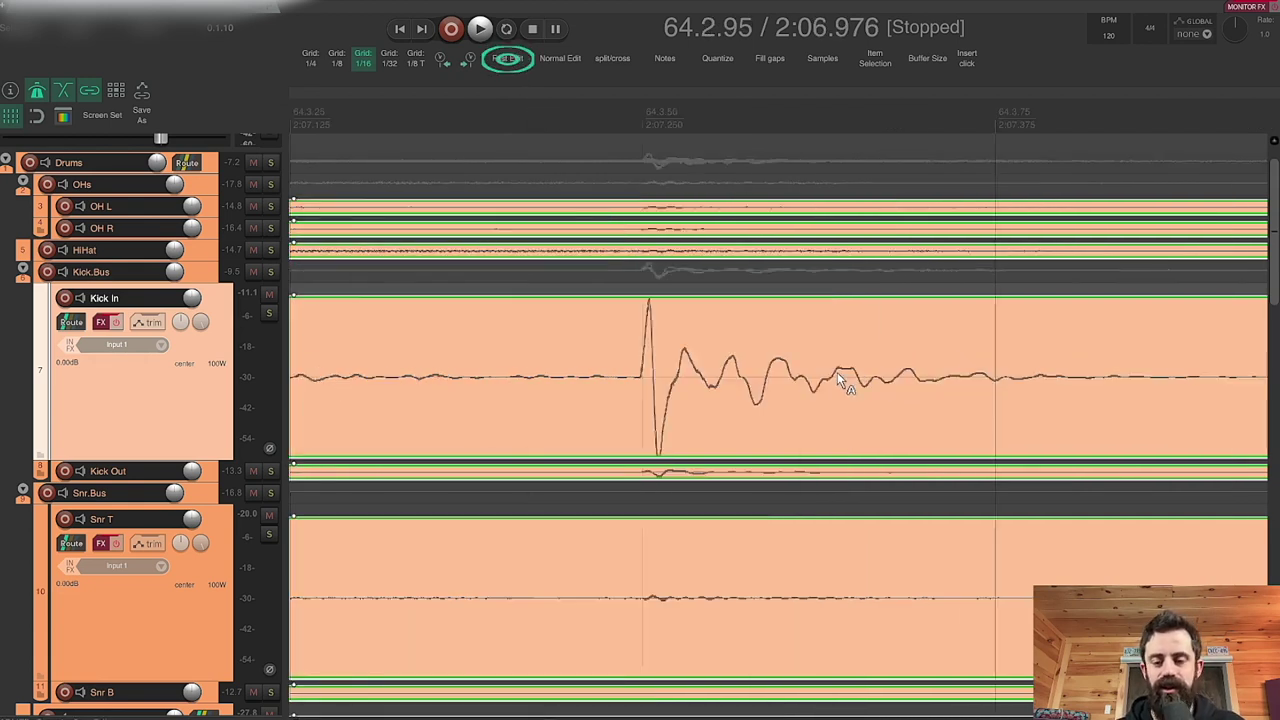
key("s")
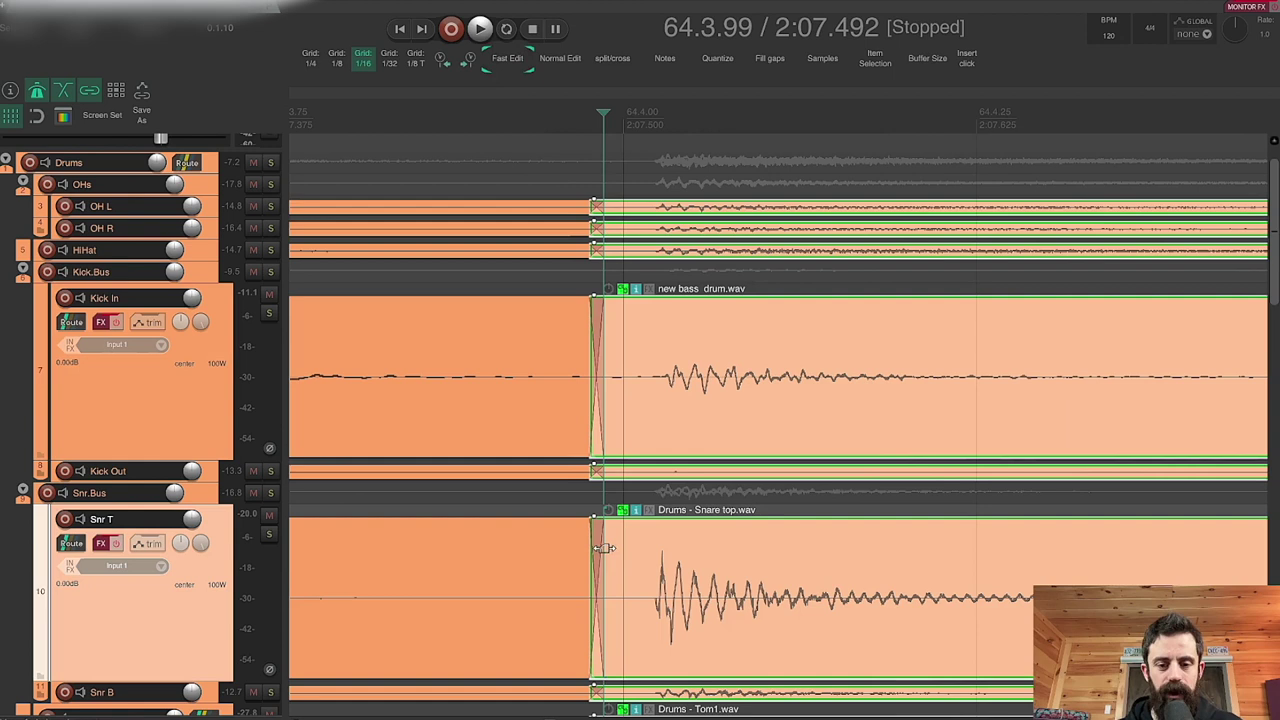
left_click_drag(726, 645, 703, 625)
scroll(705, 600, "right", 6)
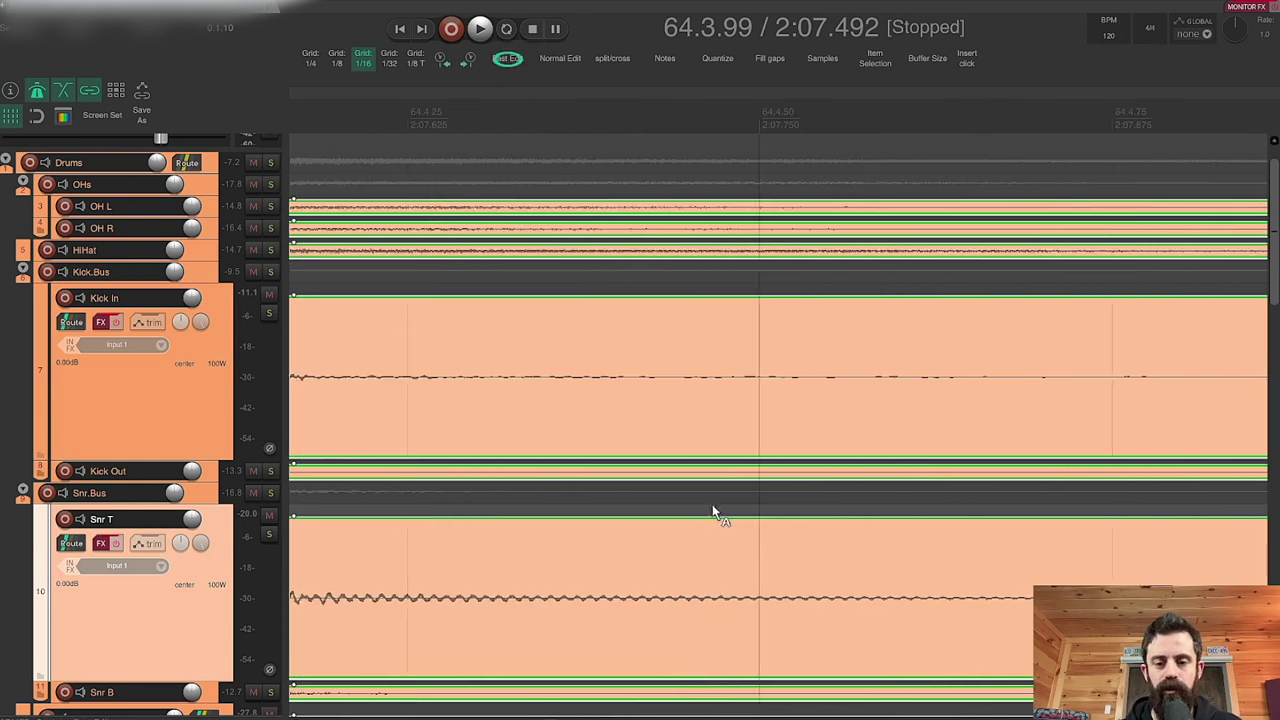
key("s")
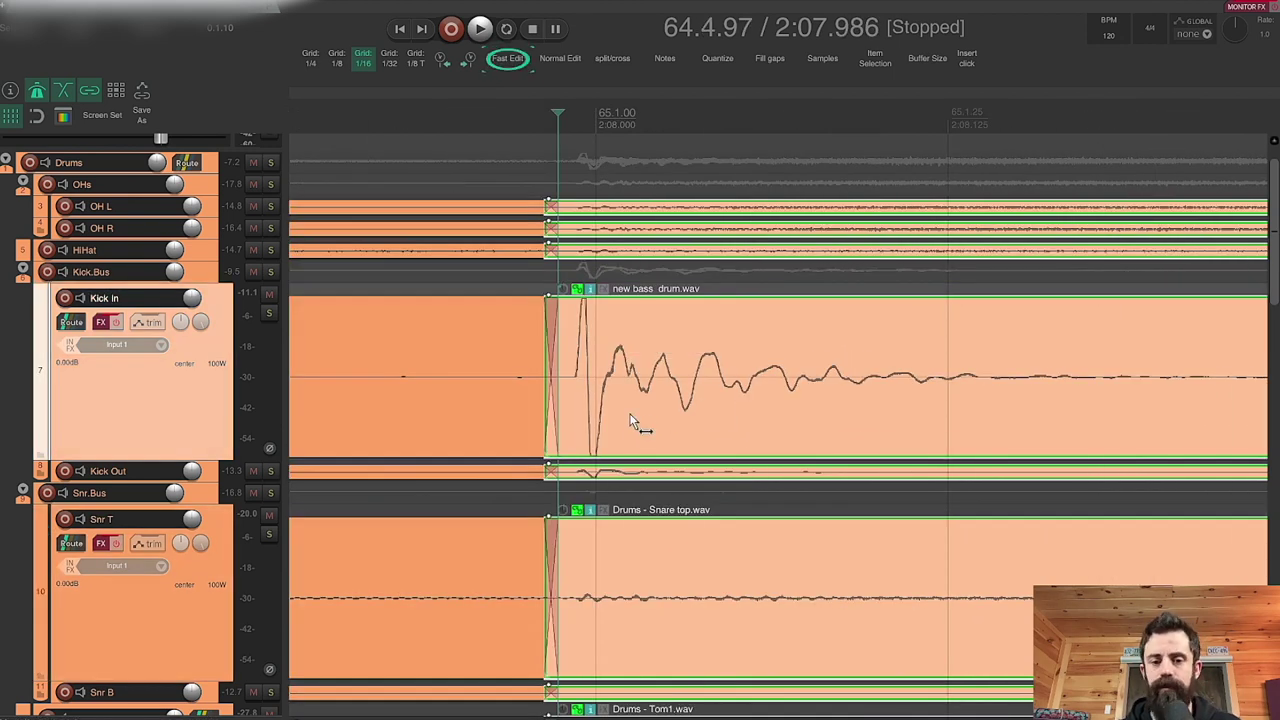
left_click_drag(634, 420, 670, 413)
Step: Split before the next kick-and-snare hit and the following kick, sliding both earlier toward the grid
scroll(670, 413, "right", 3)
scroll(670, 416, "right", 4)
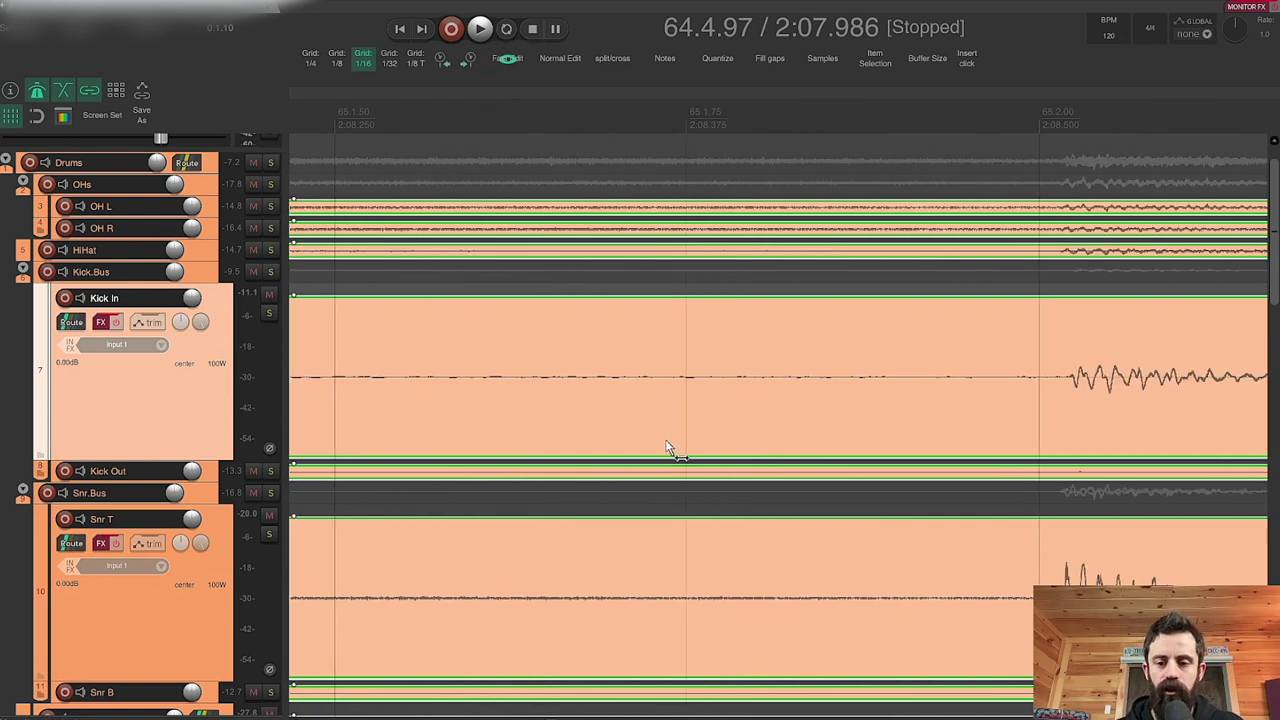
key("s")
mouse_move(887, 605)
left_mouse_down()
mouse_move(916, 630)
mouse_move(864, 600)
left_mouse_up()
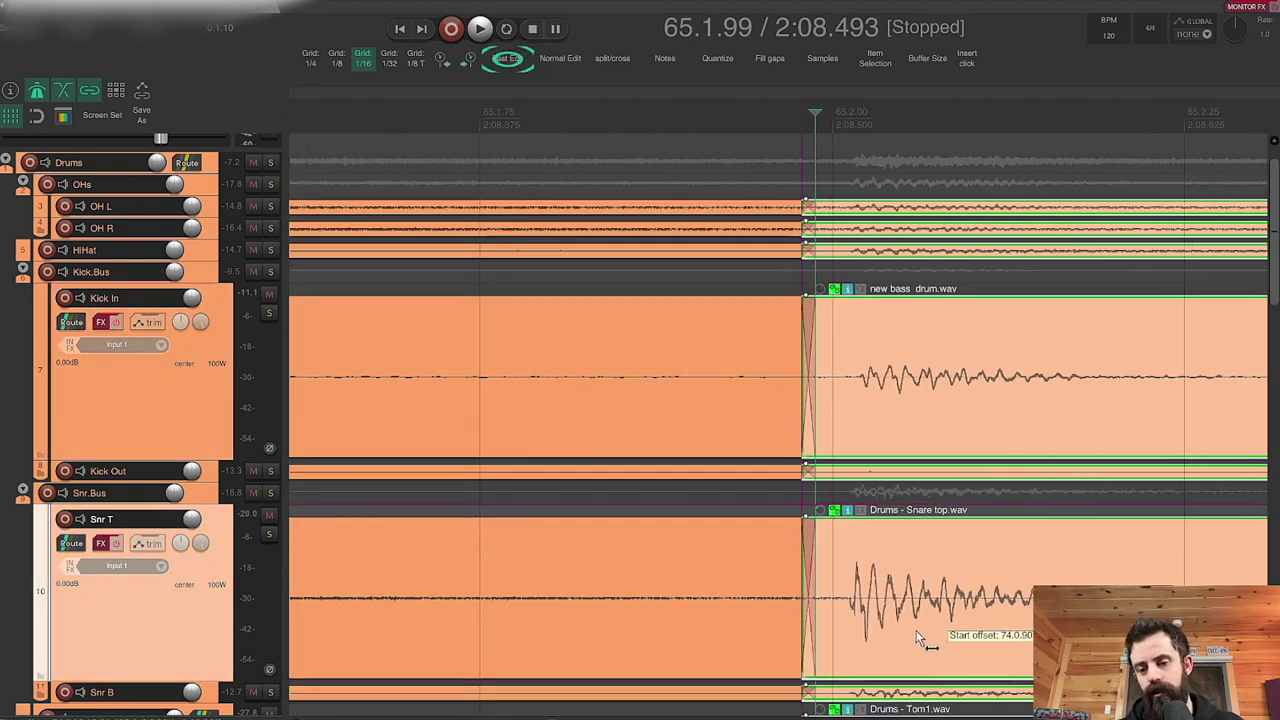
scroll(783, 494, "right", 8)
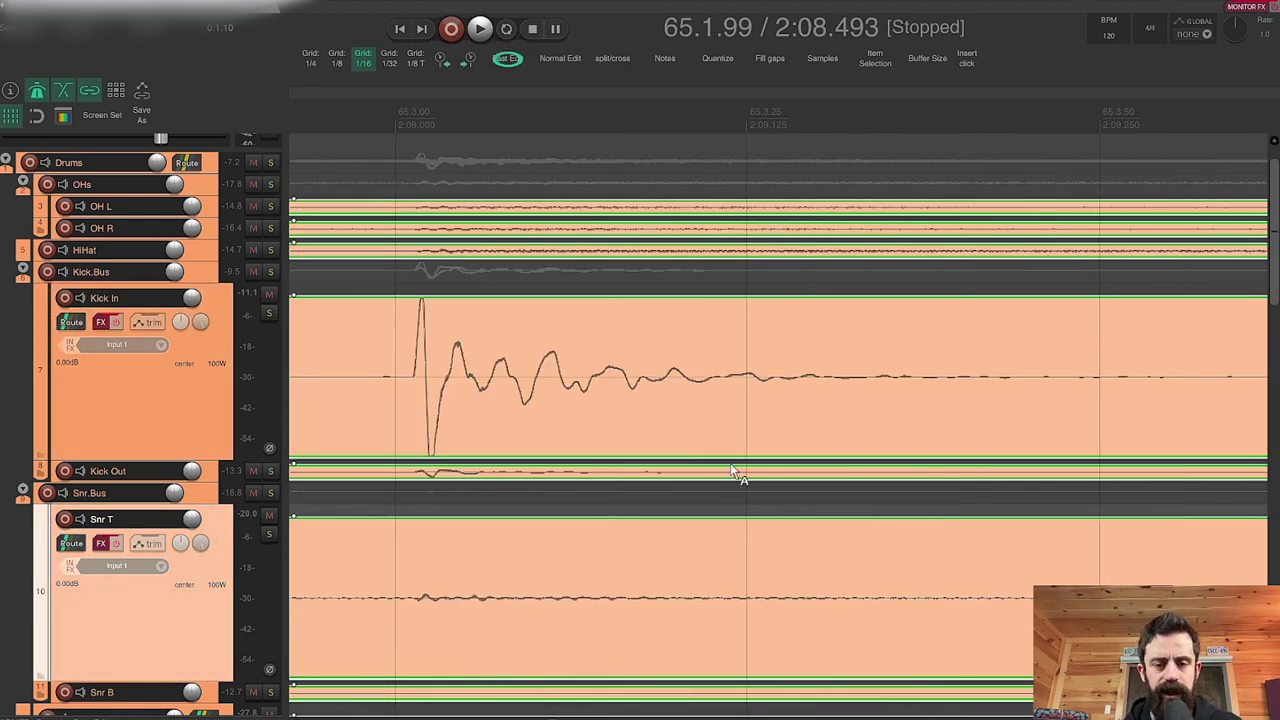
scroll(600, 425, "left", 3)
key("s")
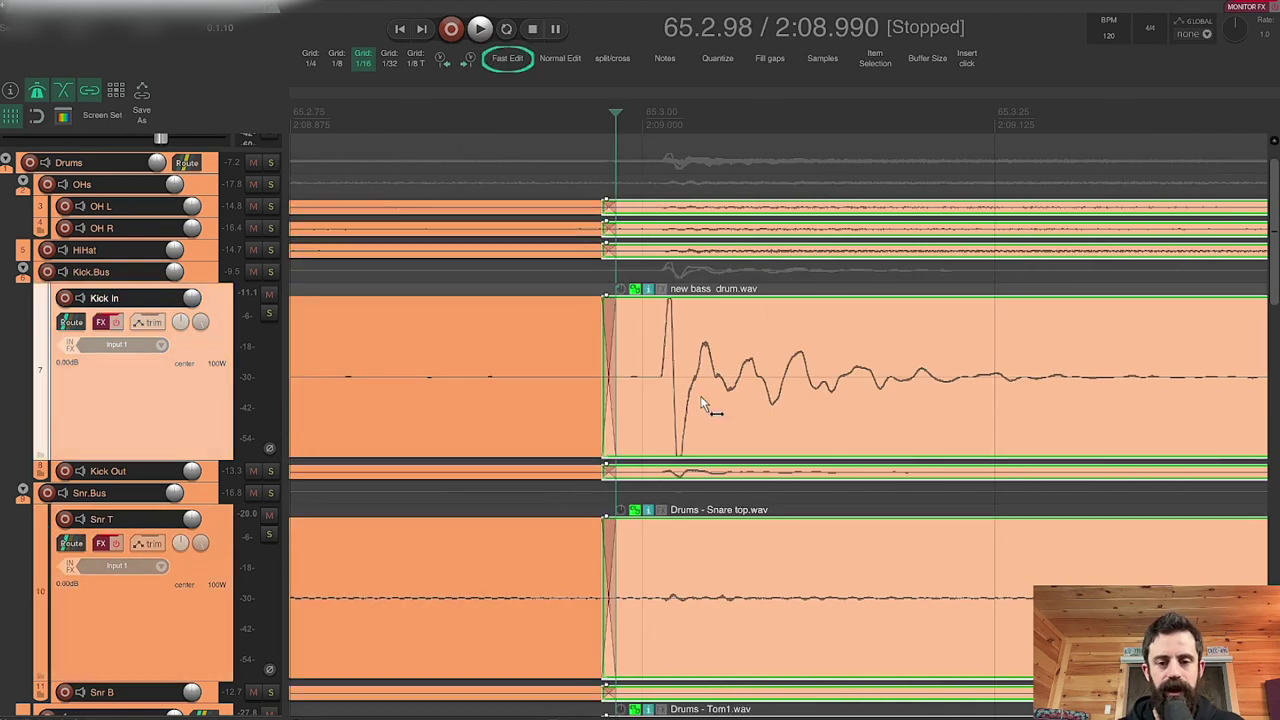
left_click_drag(709, 402, 706, 436)
Step: Split before the next snare and kick, moving the snare later onto the beat and adjusting the kick
scroll(706, 436, "right", 5)
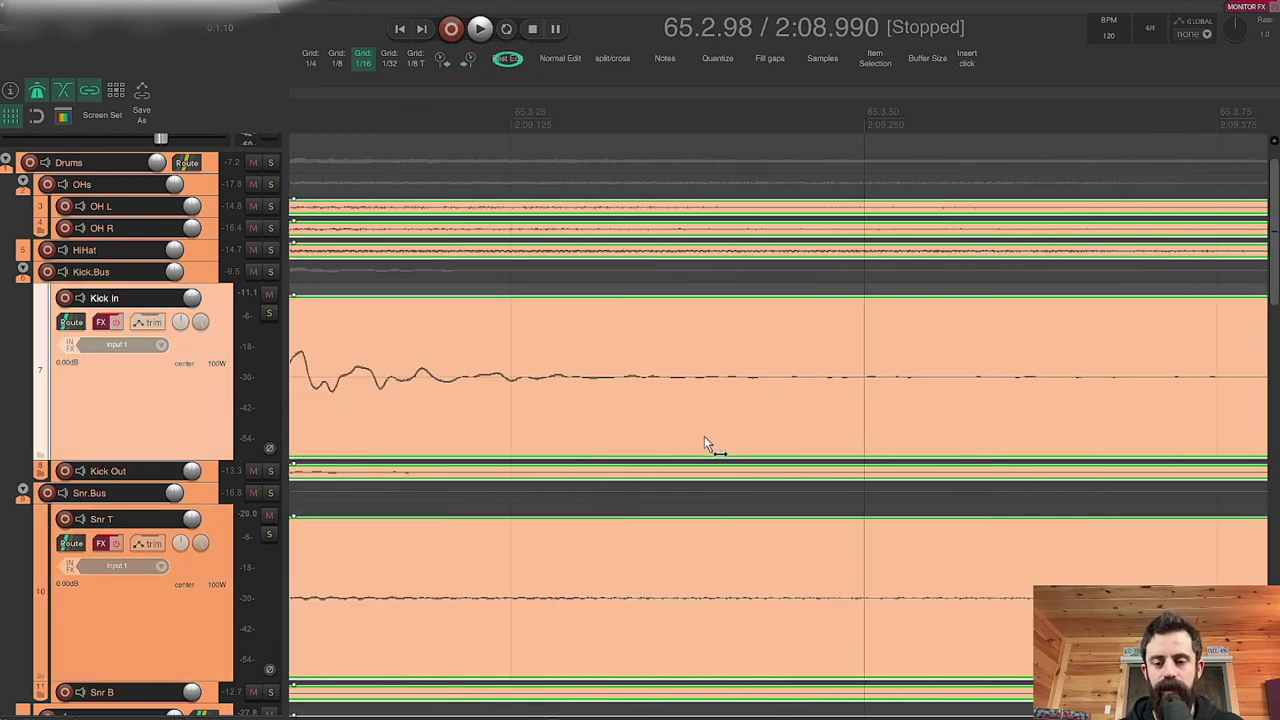
key("s")
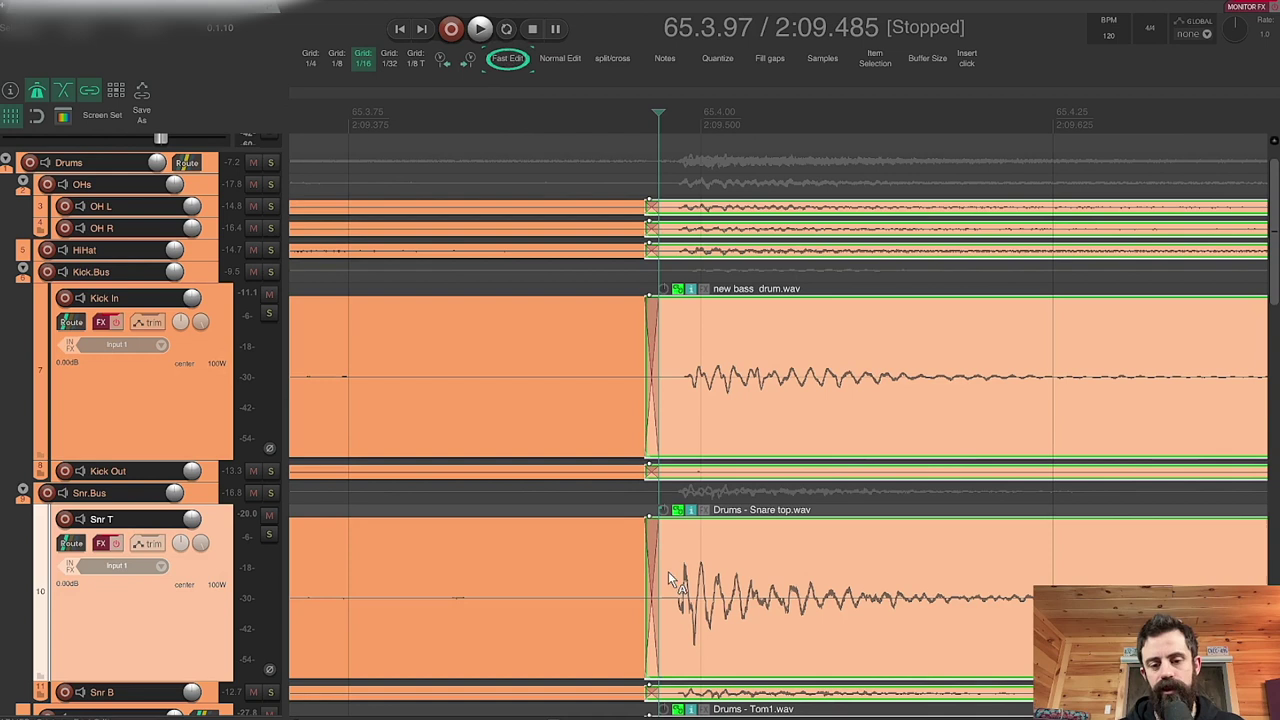
left_click_drag(732, 626, 760, 640)
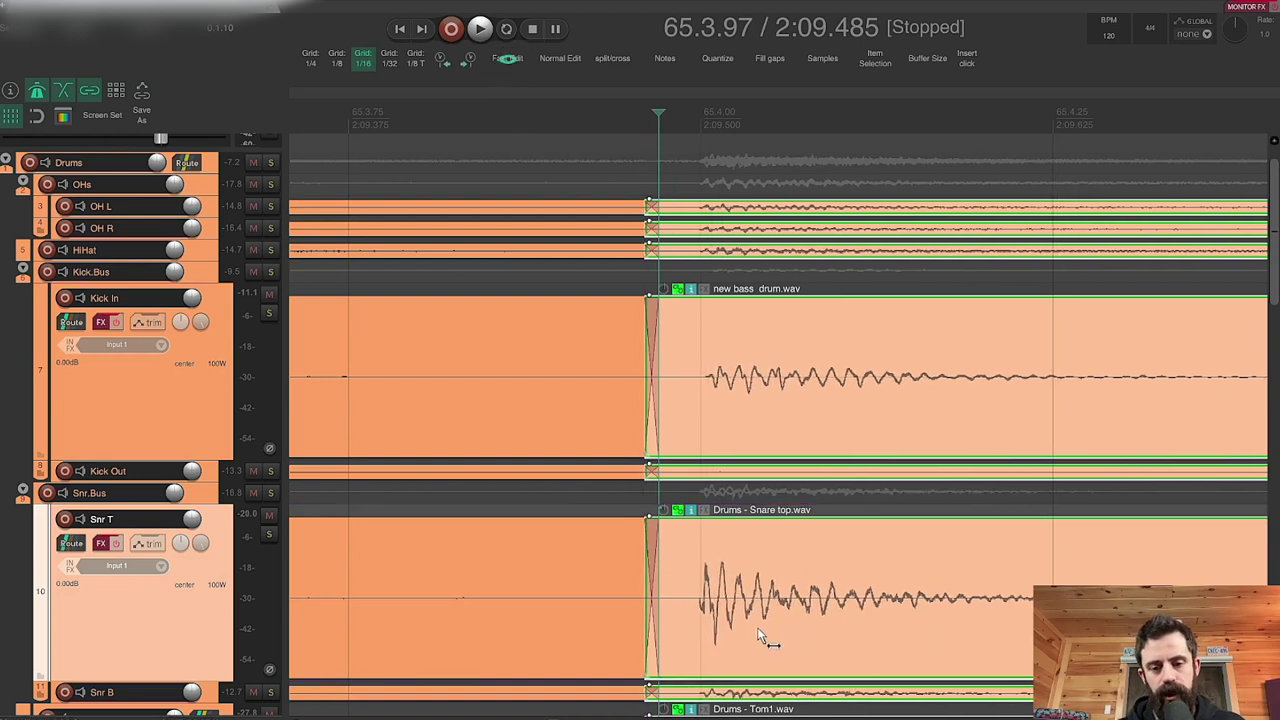
scroll(738, 601, "right", 6)
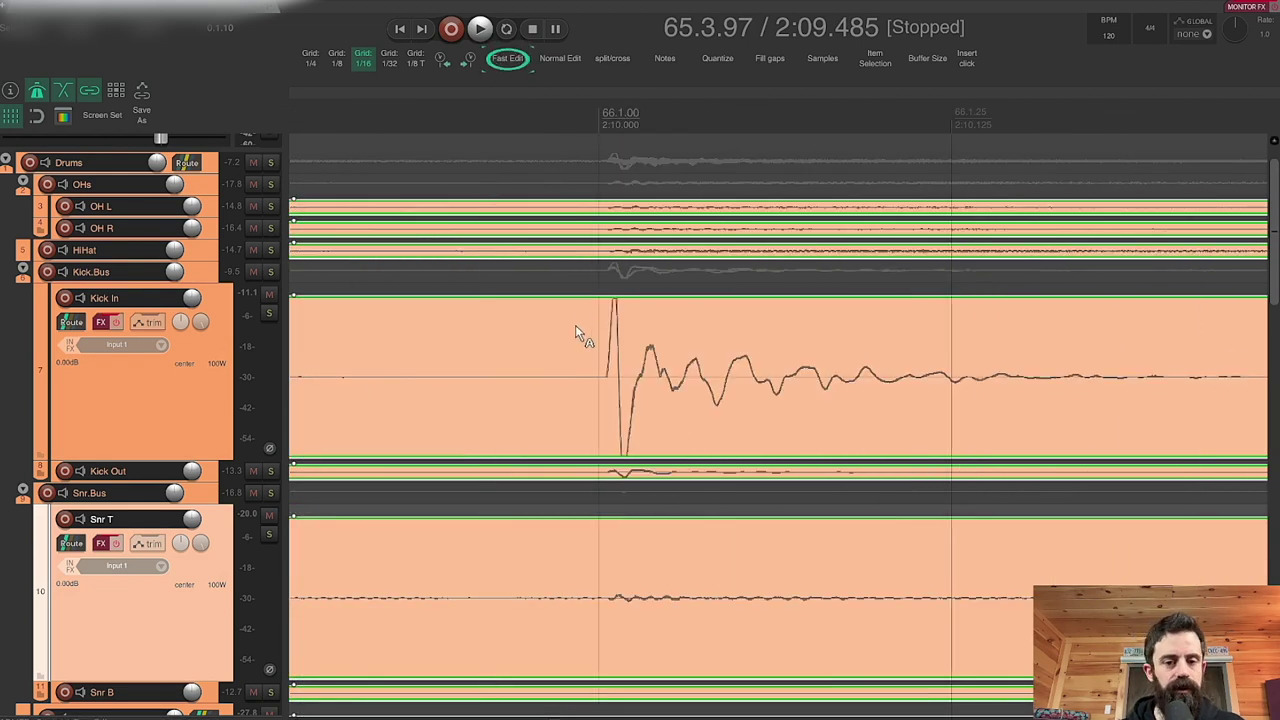
key("s")
left_click_drag(700, 428, 690, 432)
Step: Split before the next snare and kick, shifting the snare onto the beat and the kick later onto the grid
scroll(705, 515, "right", 5)
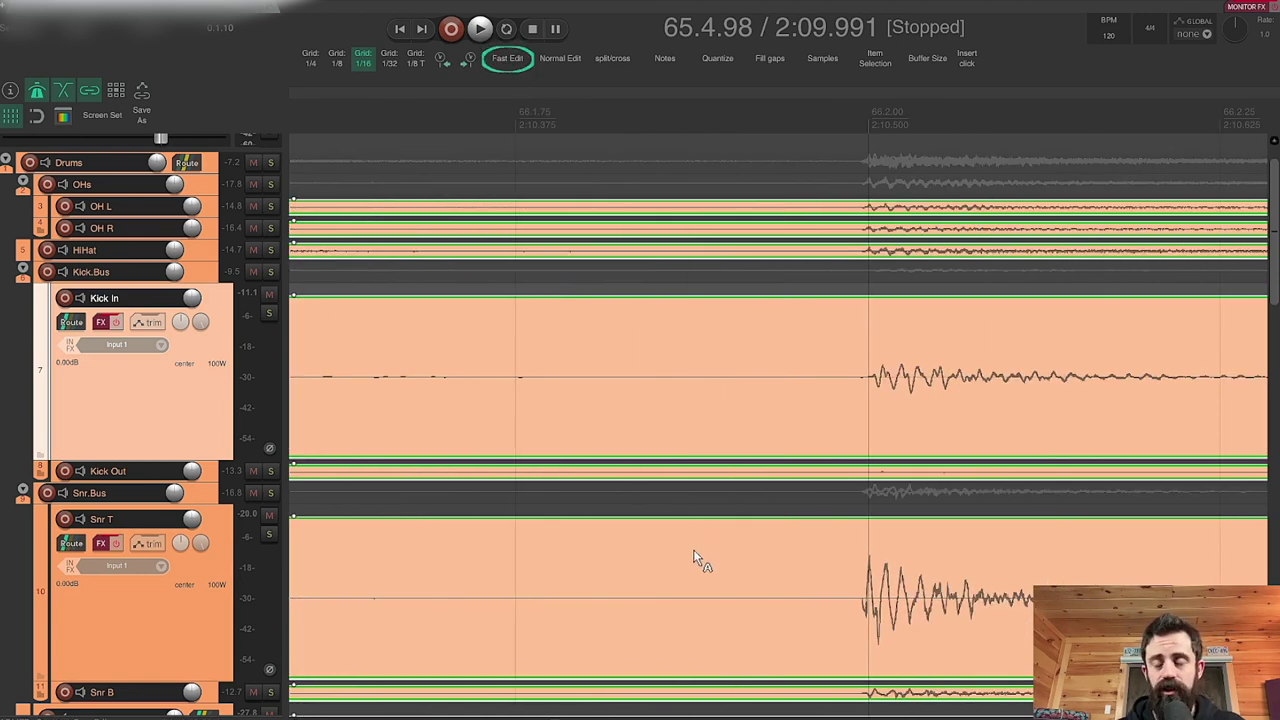
scroll(697, 570, "right", 5)
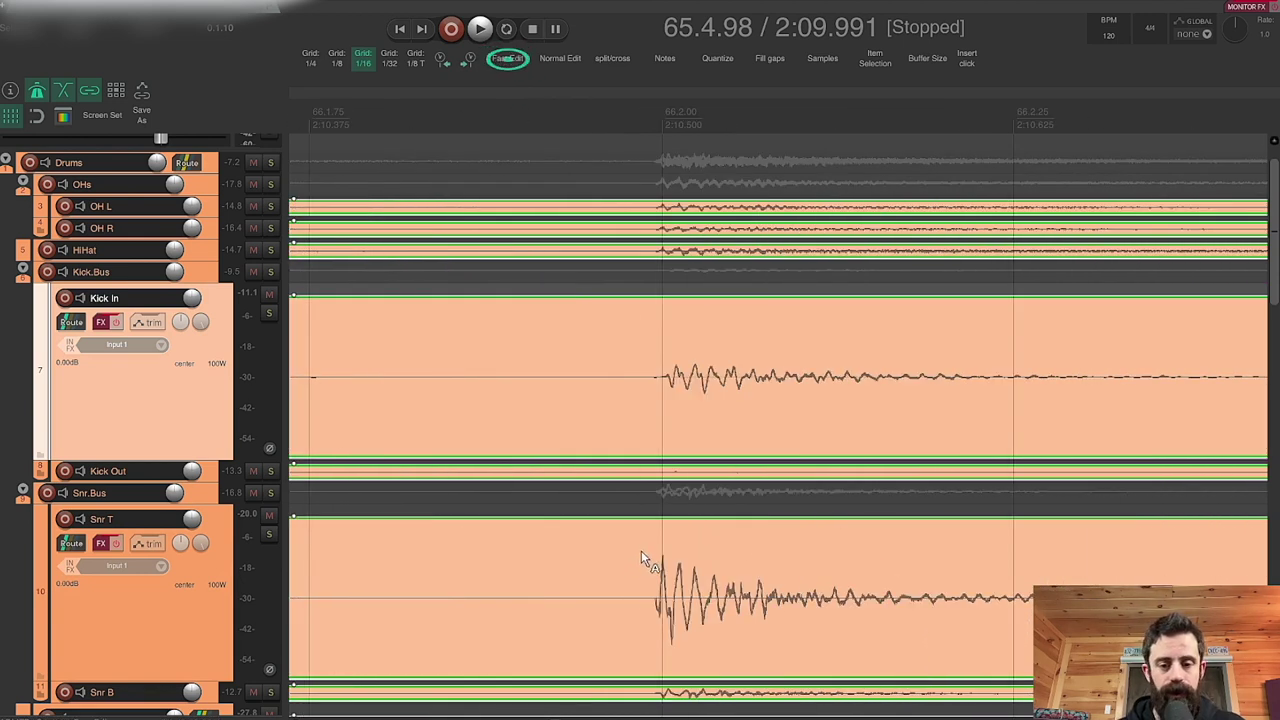
key("s")
left_click_drag(714, 643, 724, 640)
scroll(718, 612, "right", 20)
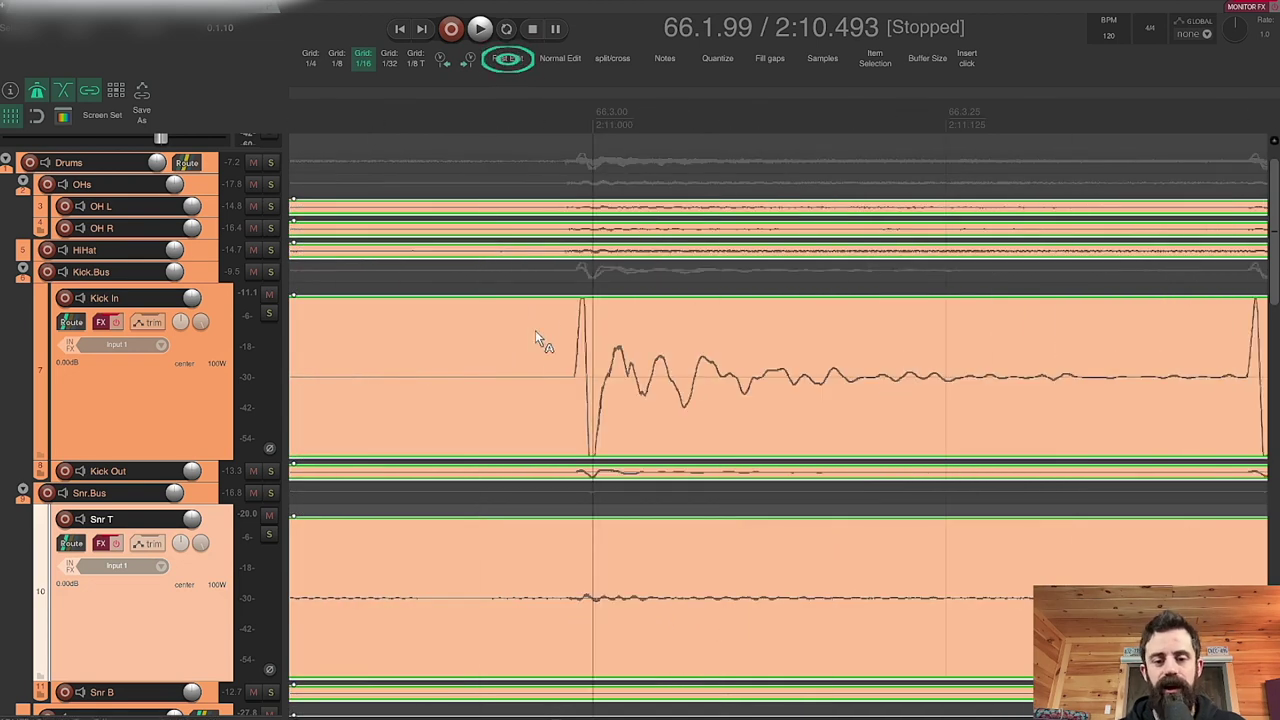
key("s")
left_click_drag(608, 428, 640, 424)
Step: Split before the next kick and snare, sliding the kick later and the snare earlier into line
scroll(640, 424, "right", 15)
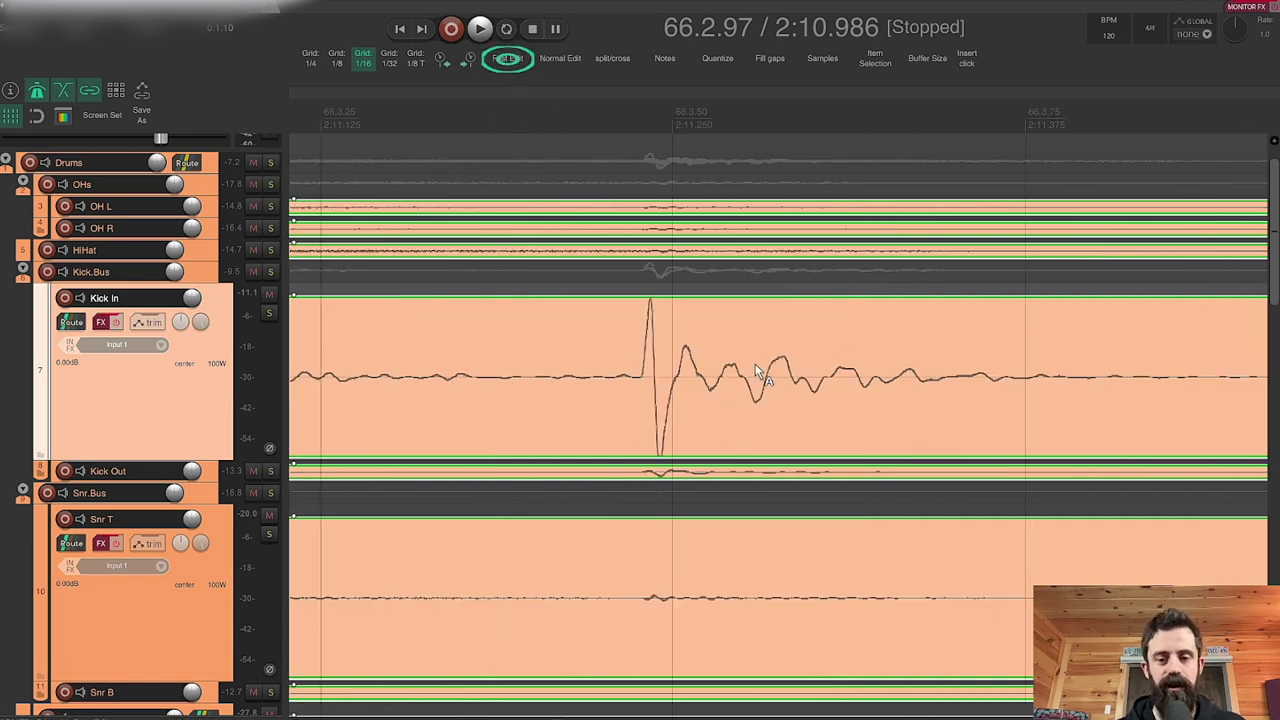
key("s")
left_click_drag(695, 425, 732, 432)
scroll(712, 465, "right", 20)
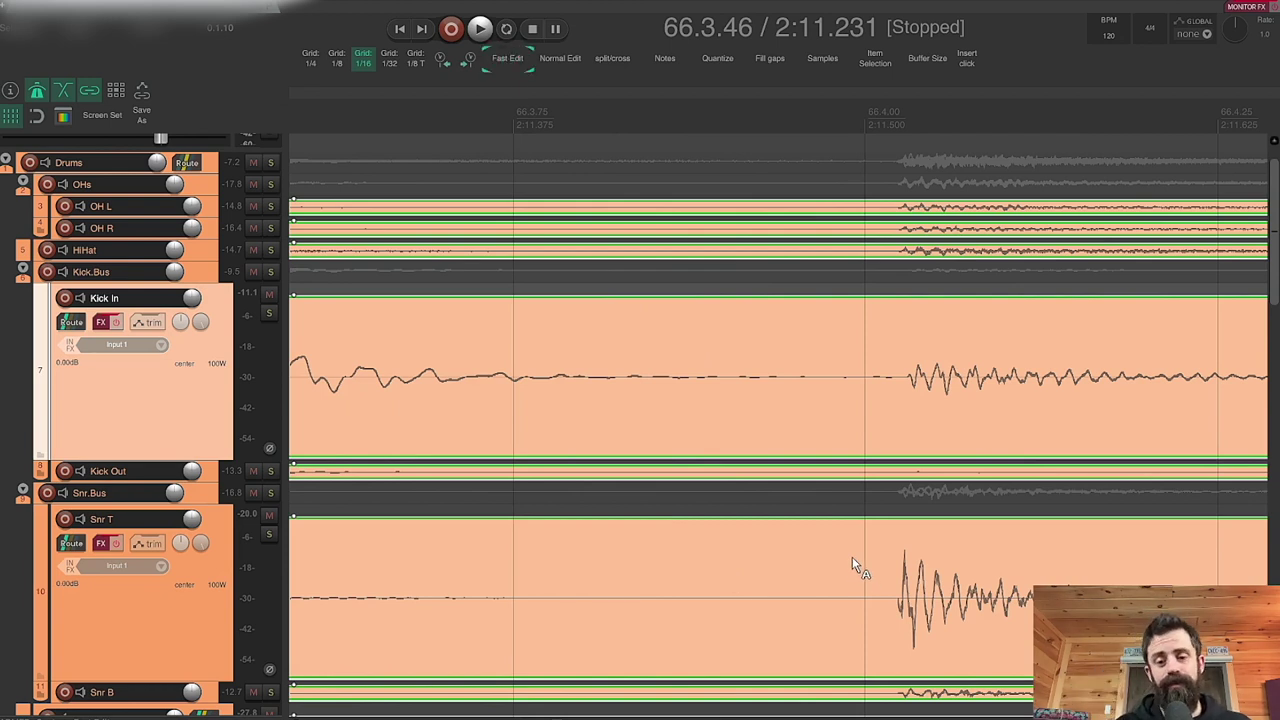
scroll(666, 546, "right", 8)
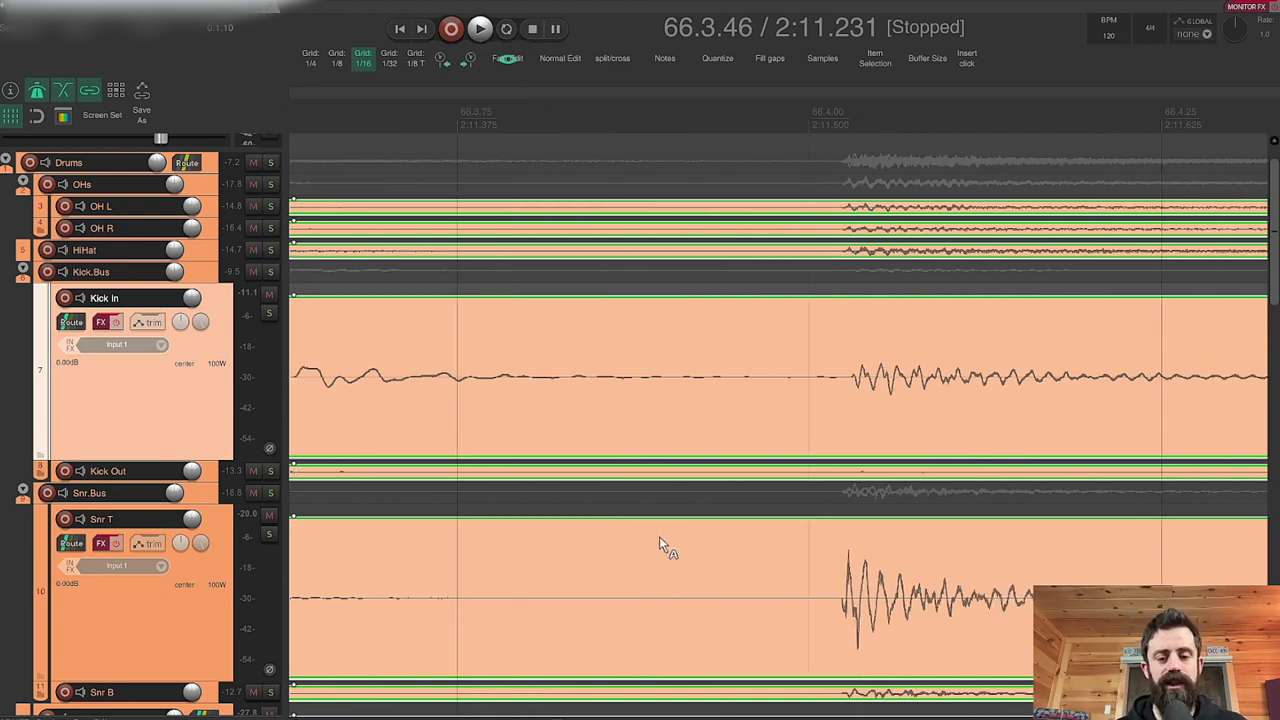
left_click(613, 559)
key("s")
left_click_drag(776, 643, 738, 641)
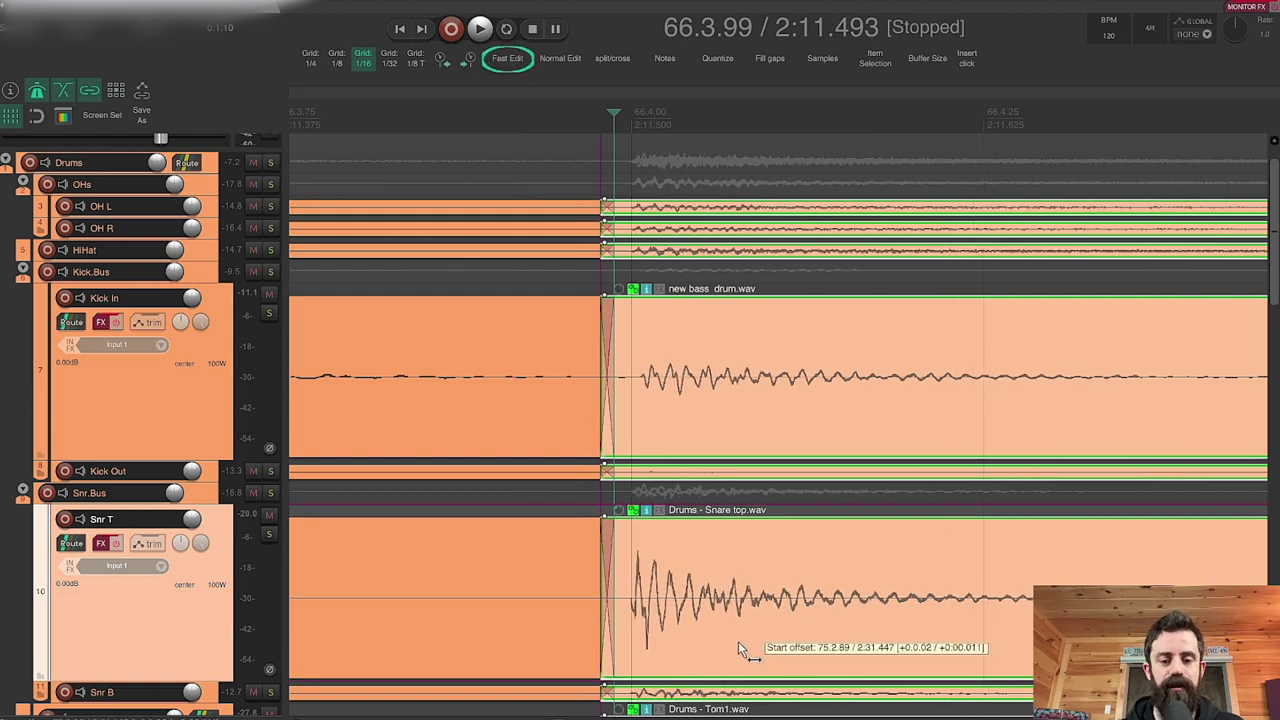
Step: Split before the next kick and snare, nudging the kick slightly earlier and adjusting the snare onto the beat
scroll(720, 614, "right", 20)
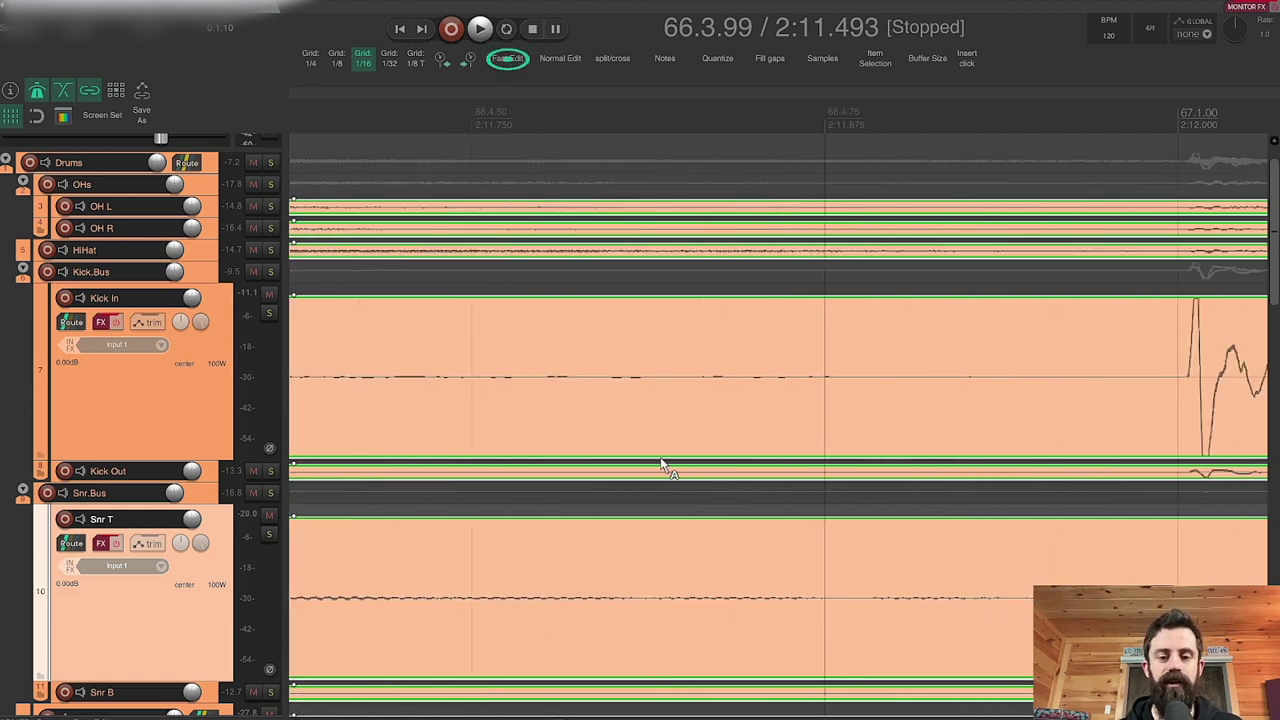
scroll(660, 465, "right", 14)
left_click(673, 330)
key("s")
left_click_drag(773, 422, 765, 447)
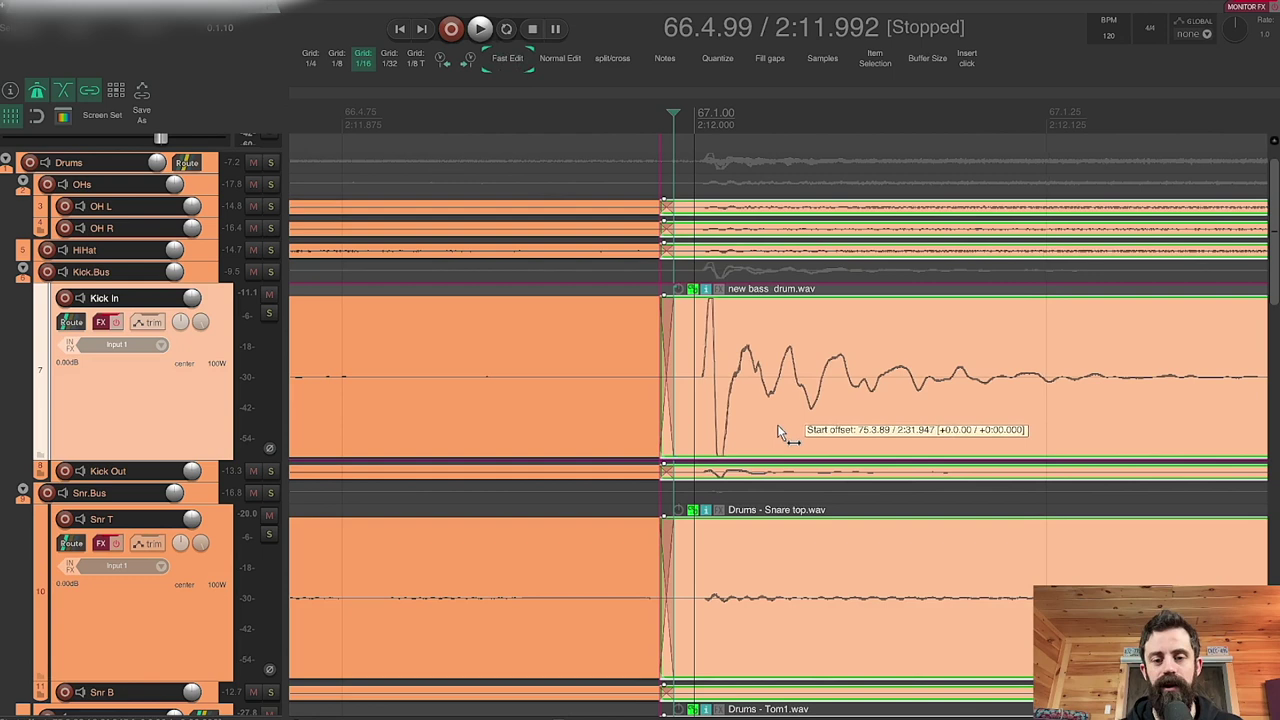
scroll(737, 488, "right", 20)
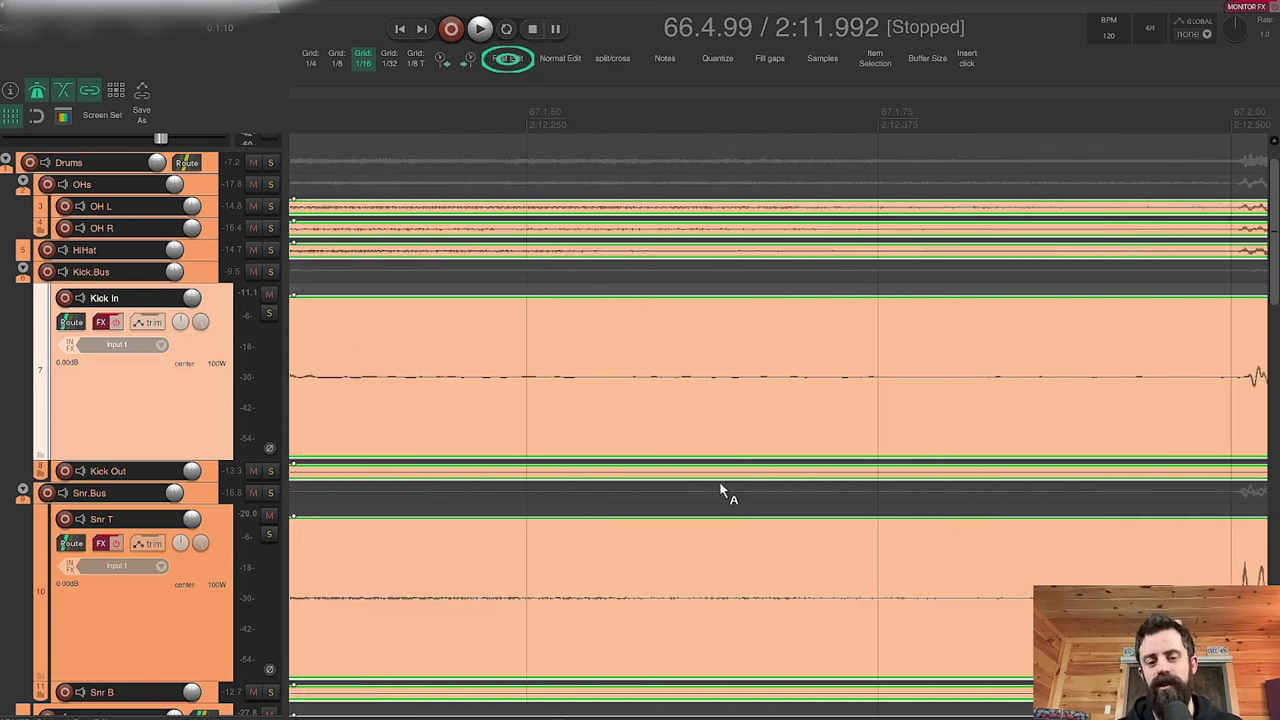
left_click(766, 558)
key("s")
left_click_drag(866, 622, 854, 634)
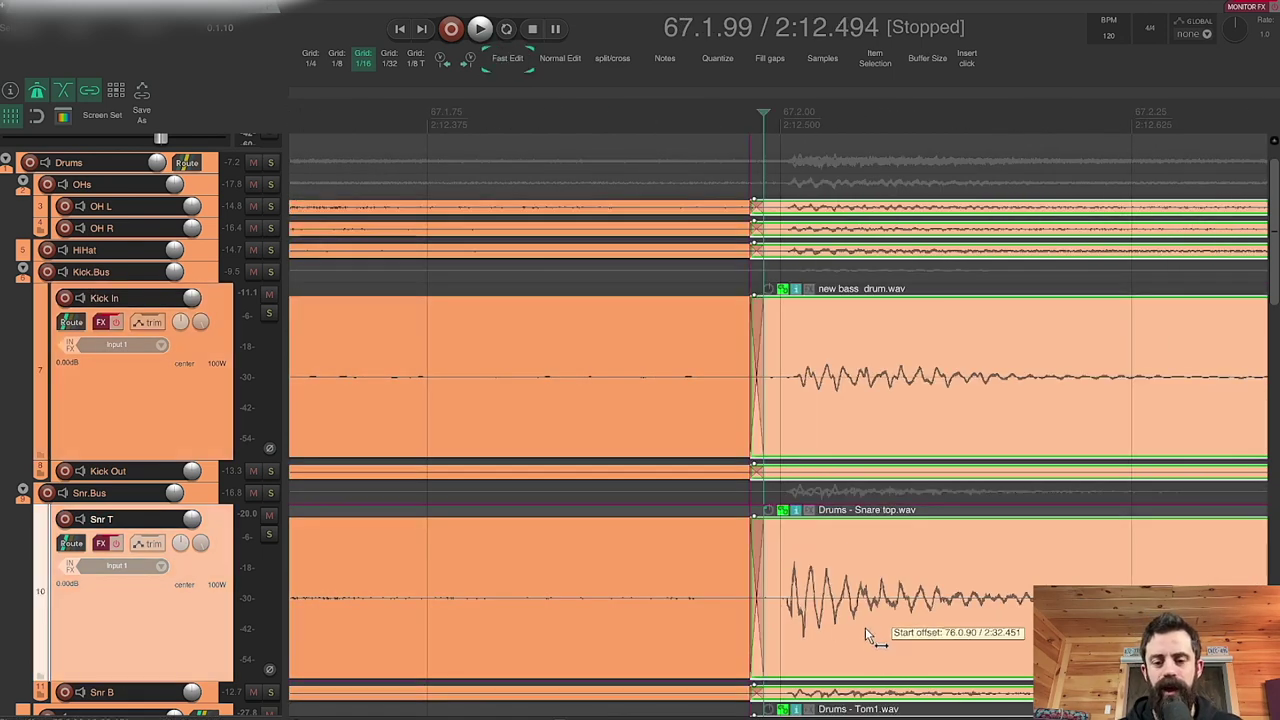
Step: Split the drum tracks before the next two kick hits, slipping the first kick's audio
scroll(719, 568, "right", 12)
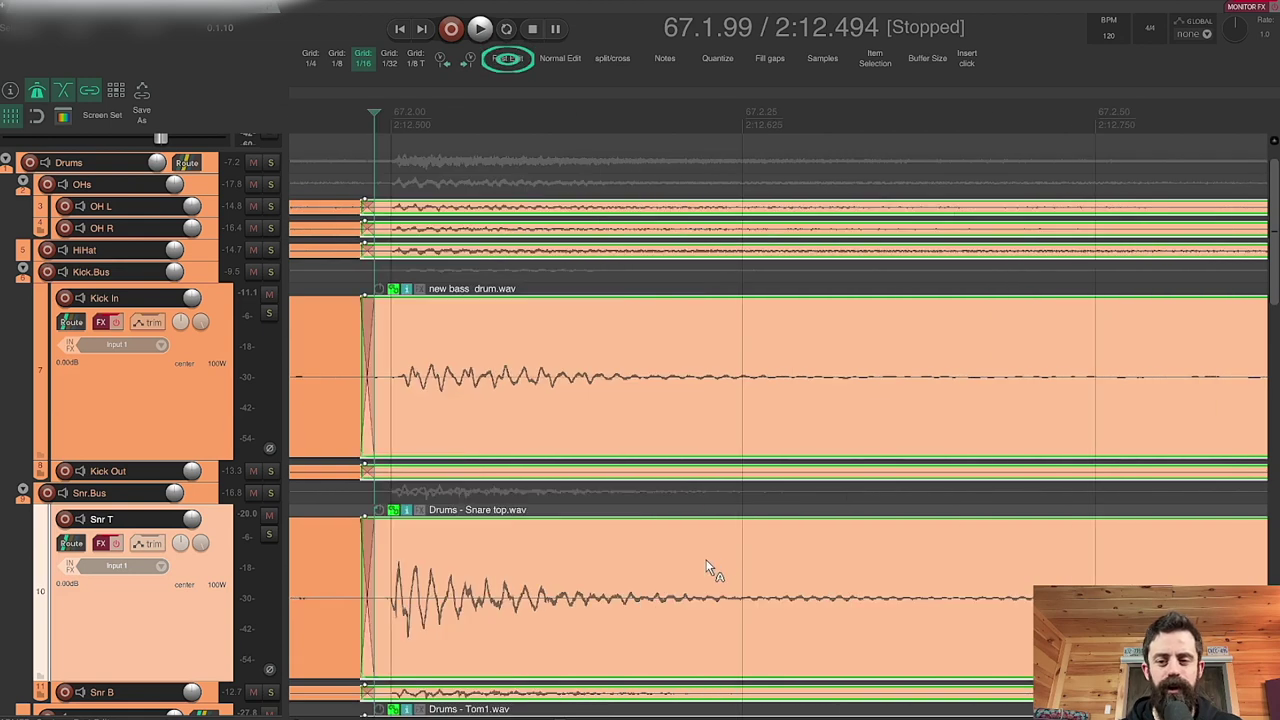
scroll(712, 560, "right", 20)
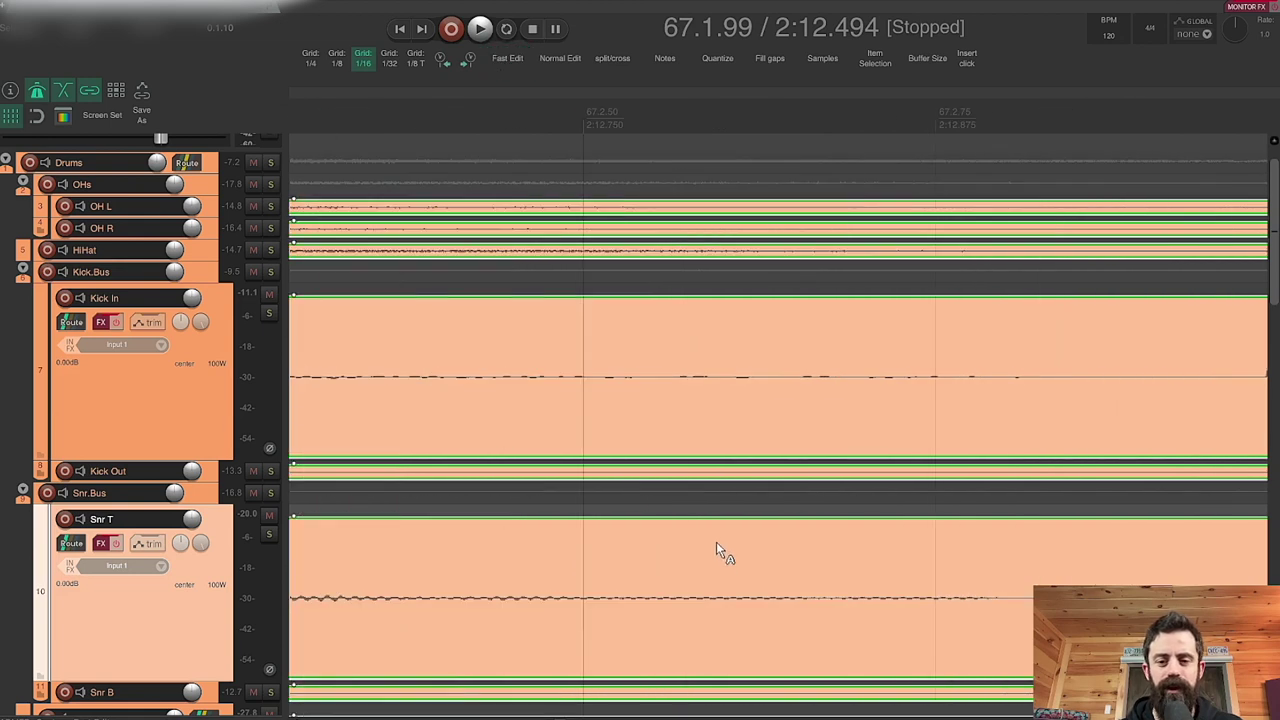
left_click(730, 330)
key("s")
left_click_drag(786, 409, 835, 440)
scroll(778, 468, "right", 15)
scroll(778, 468, "right", 6)
left_click(746, 343)
key("s")
Step: Split before the next snare, sliding it later onto the beat, then split at 67.4.49 and slip the kick
scroll(780, 492, "right", 14)
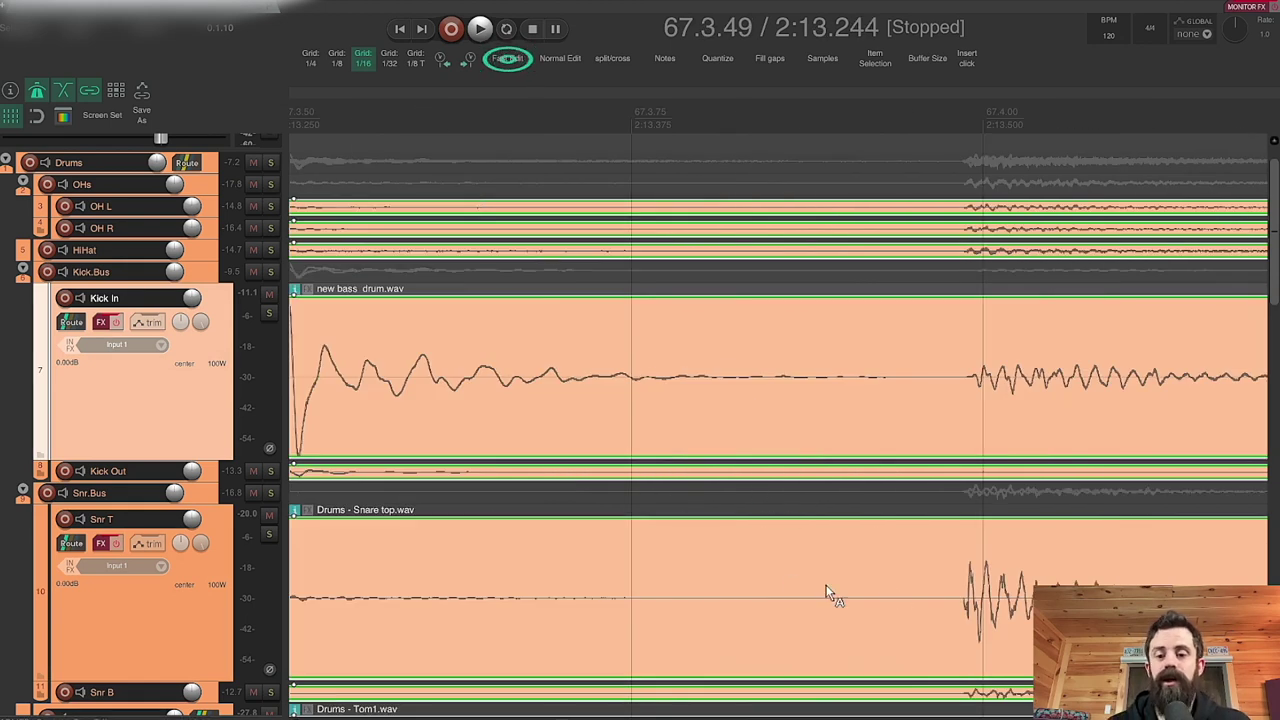
scroll(826, 590, "right", 10)
left_click(621, 560)
key("s")
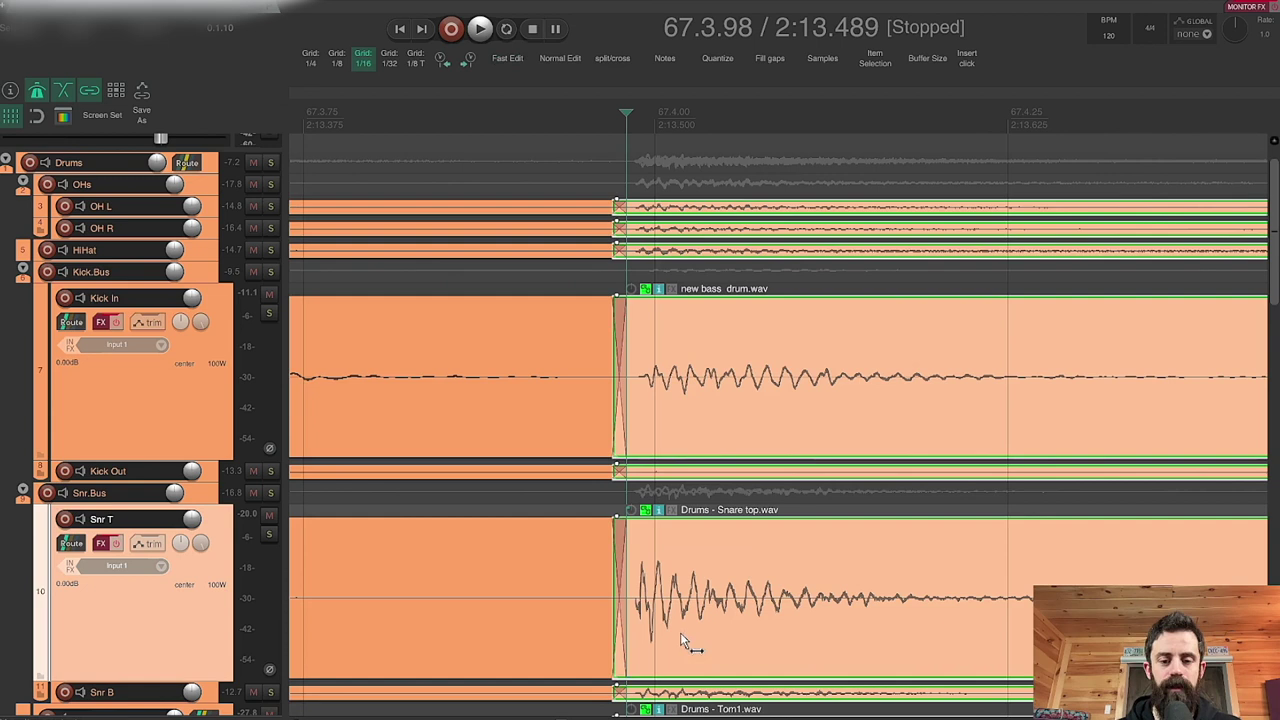
left_click_drag(680, 632, 719, 647)
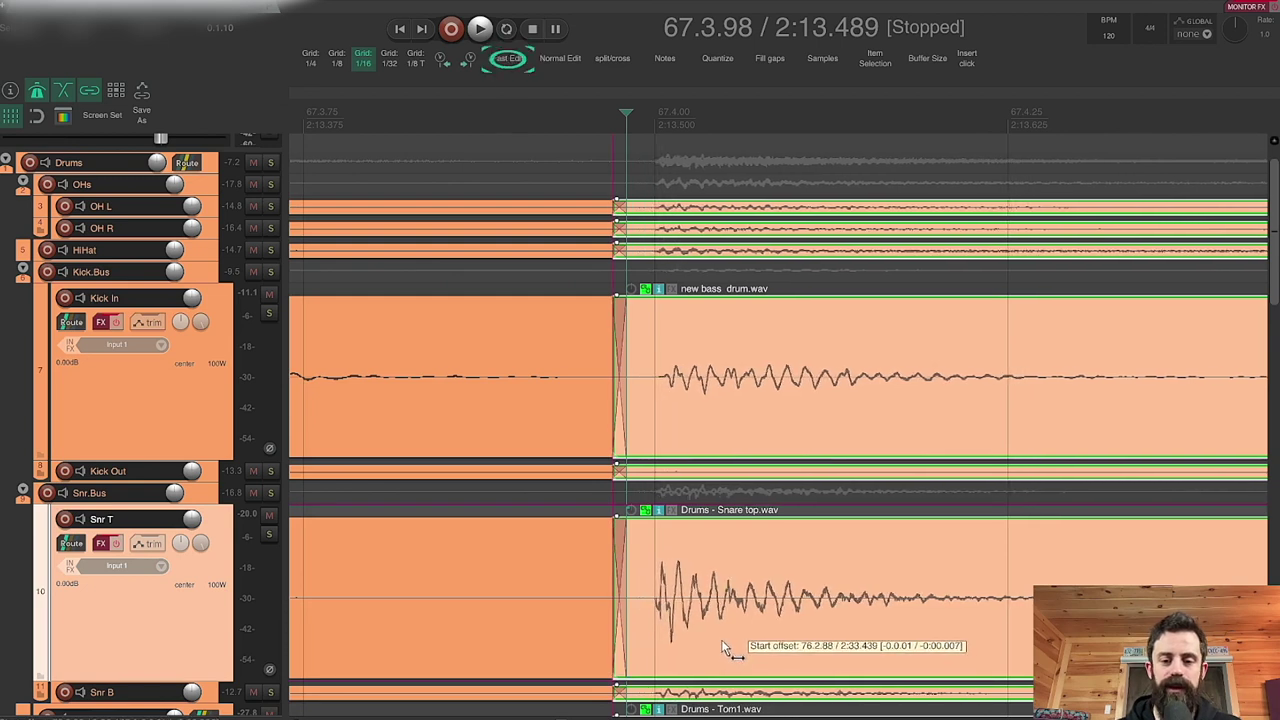
scroll(715, 640, "right", 15)
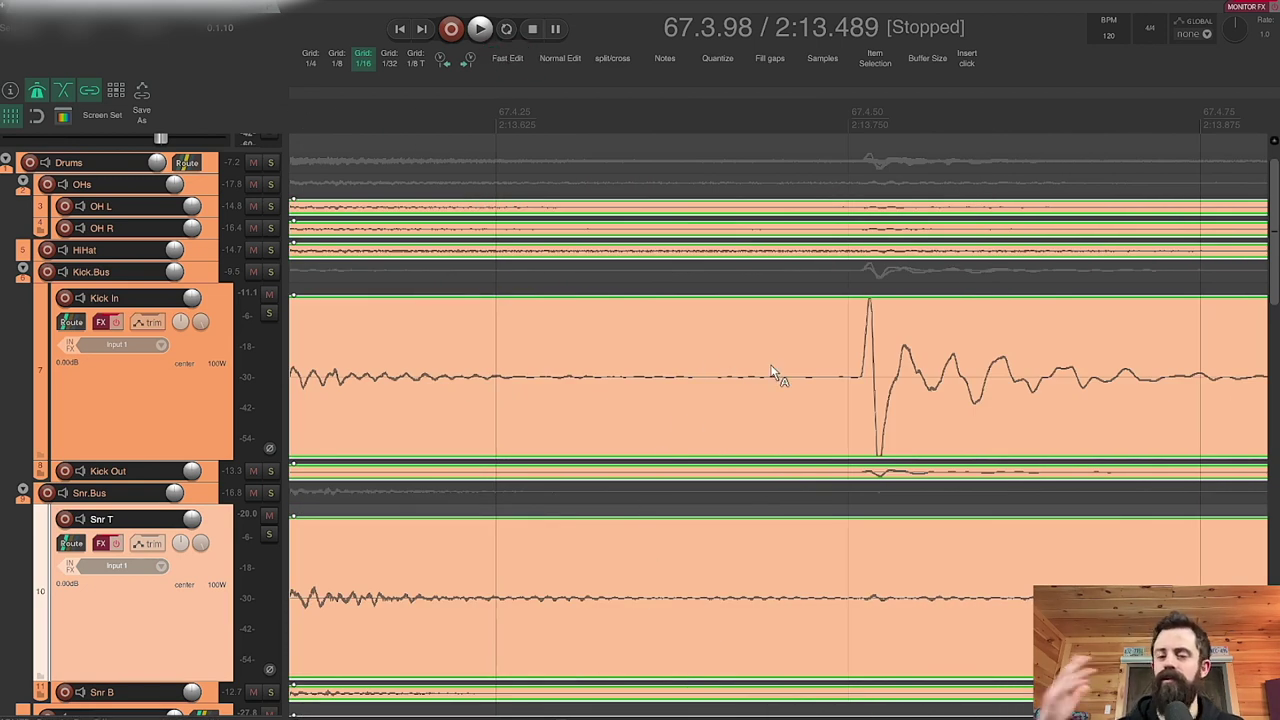
left_click(831, 322)
key("s")
left_click_drag(929, 429, 935, 430)
Step: Split at 68.1.45 and 68.1.99, sliding the hit right and the snare left onto the grid
scroll(815, 488, "right", 13)
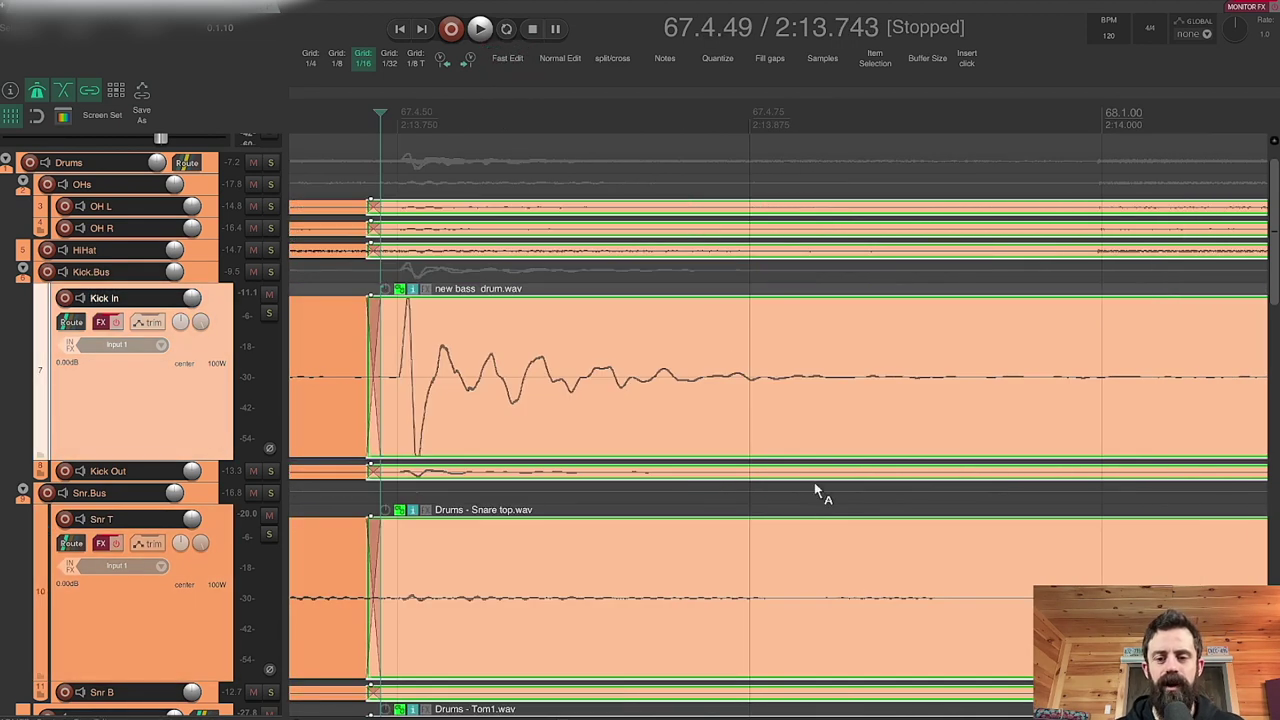
scroll(815, 490, "right", 20)
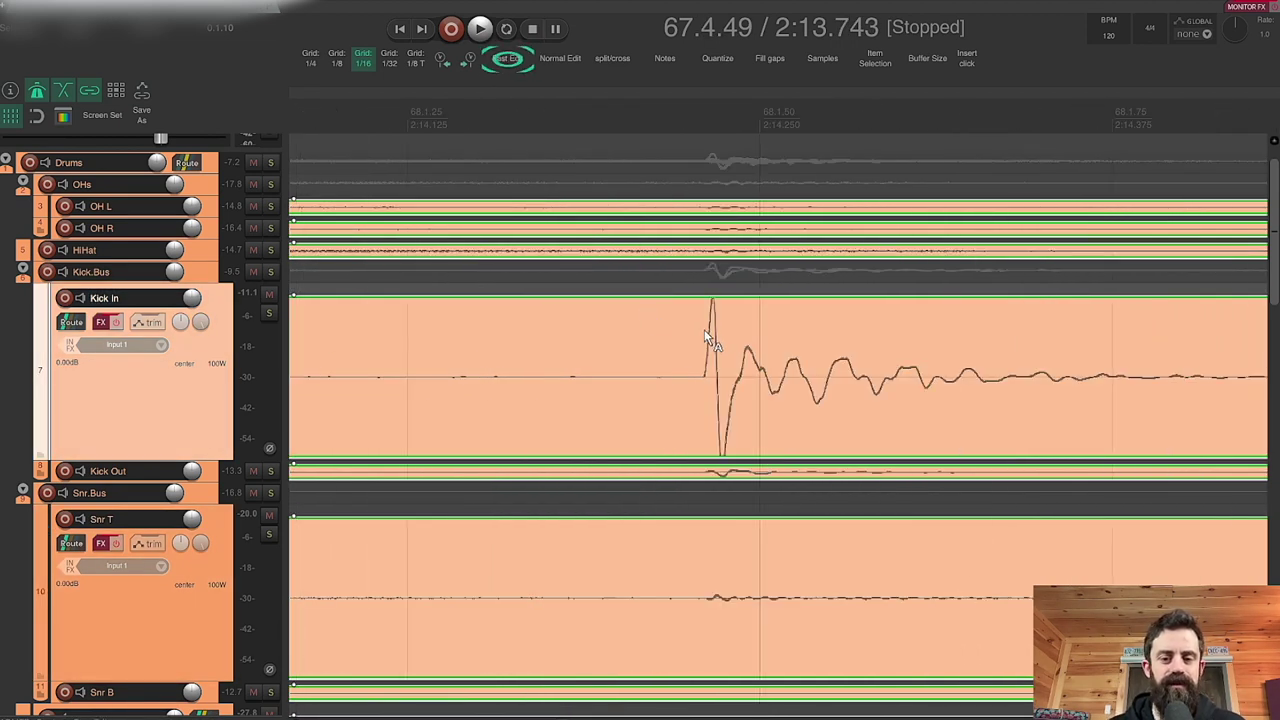
left_click(686, 332)
key("s")
left_click_drag(718, 425, 815, 423)
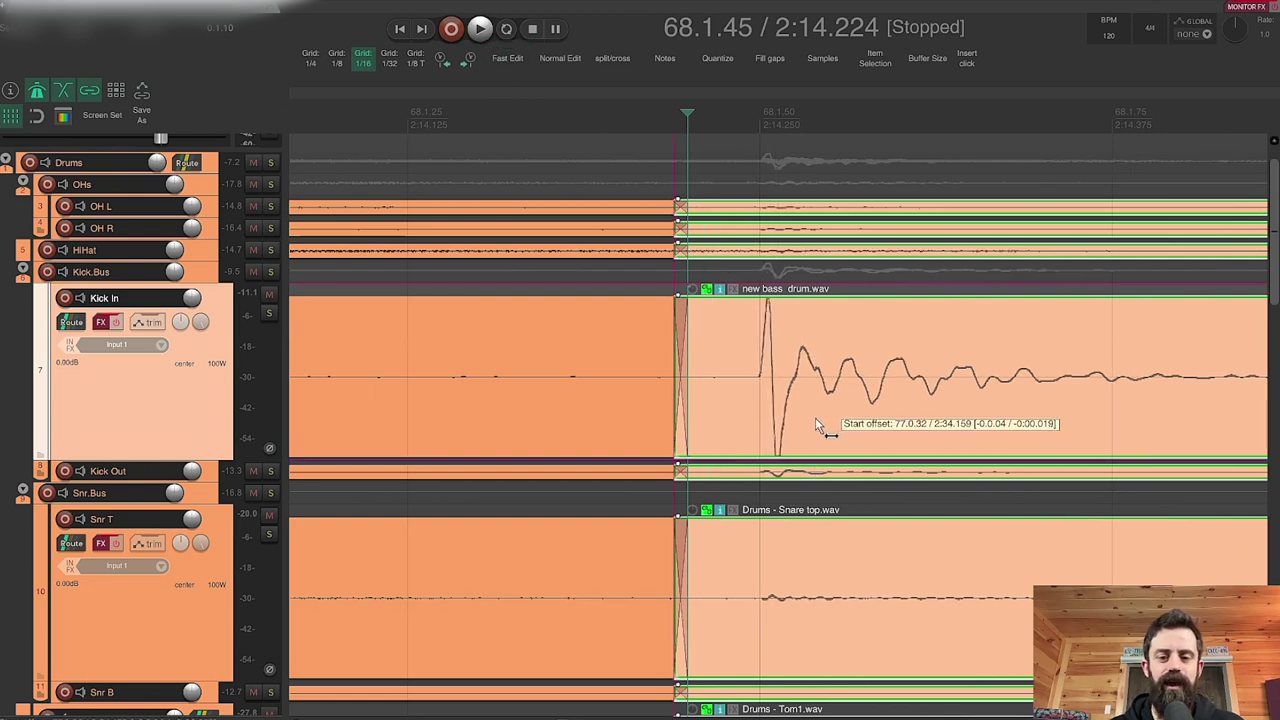
scroll(808, 428, "right", 20)
left_click(701, 550)
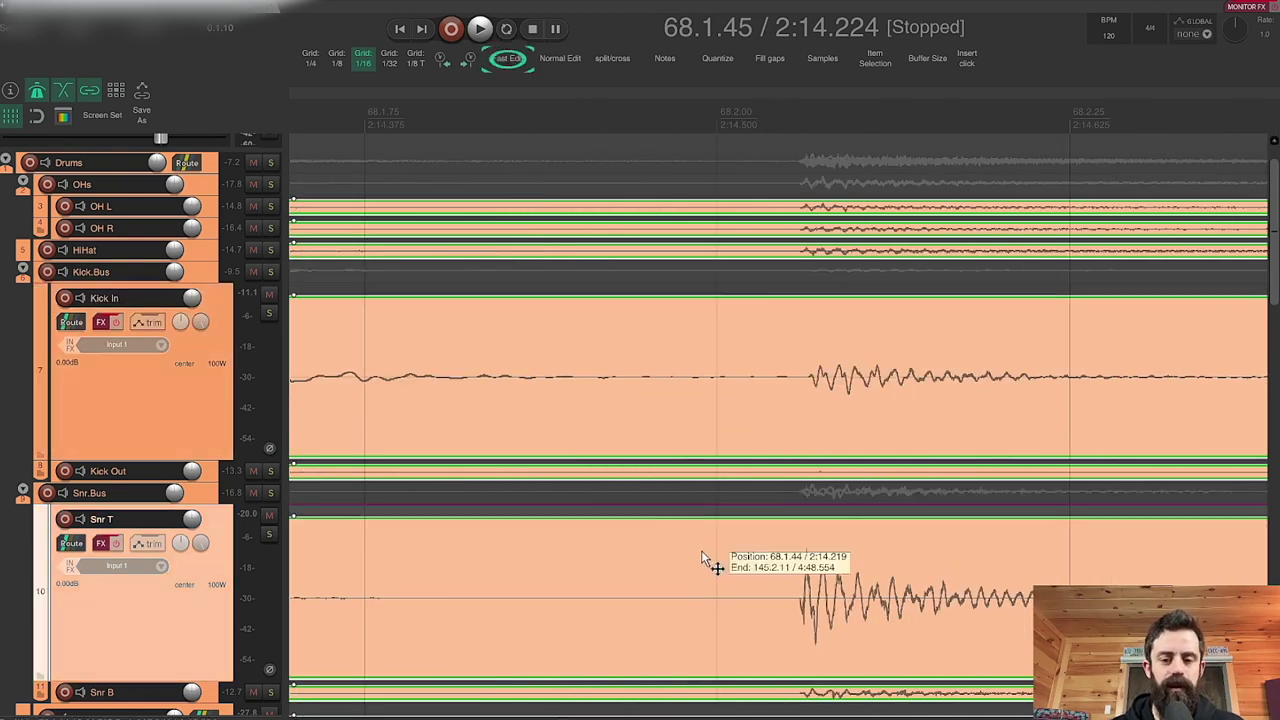
key("s")
left_click_drag(820, 654, 757, 653)
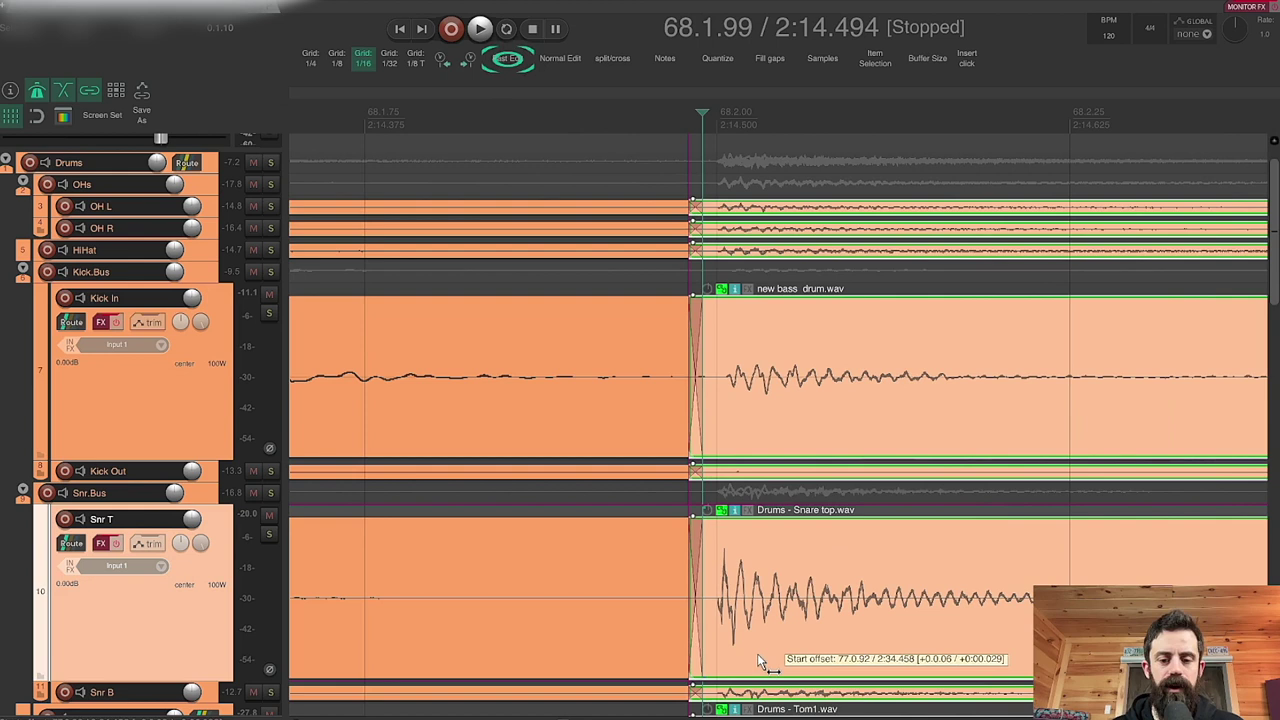
scroll(757, 610, "right", 10)
scroll(700, 590, "left", 7)
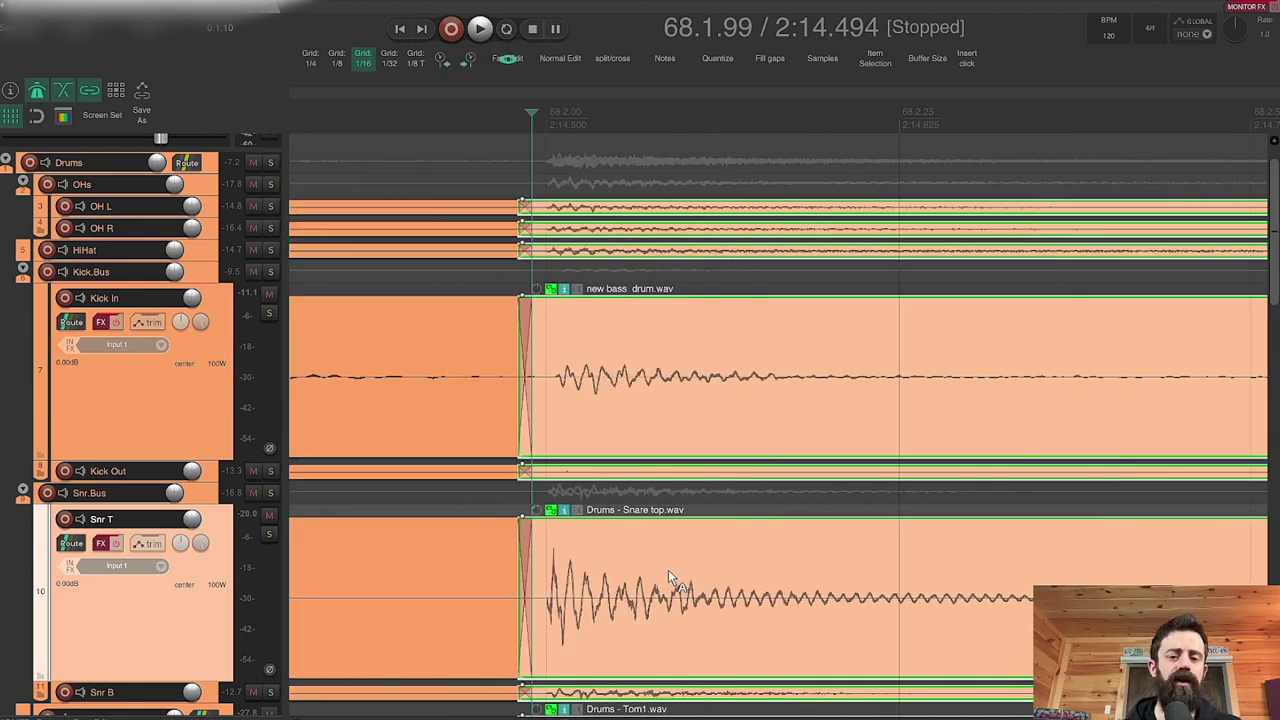
Step: Mark the split point just before the kick hit at 68.2.97
scroll(564, 597, "down", 1)
scroll(848, 545, "down", 8)
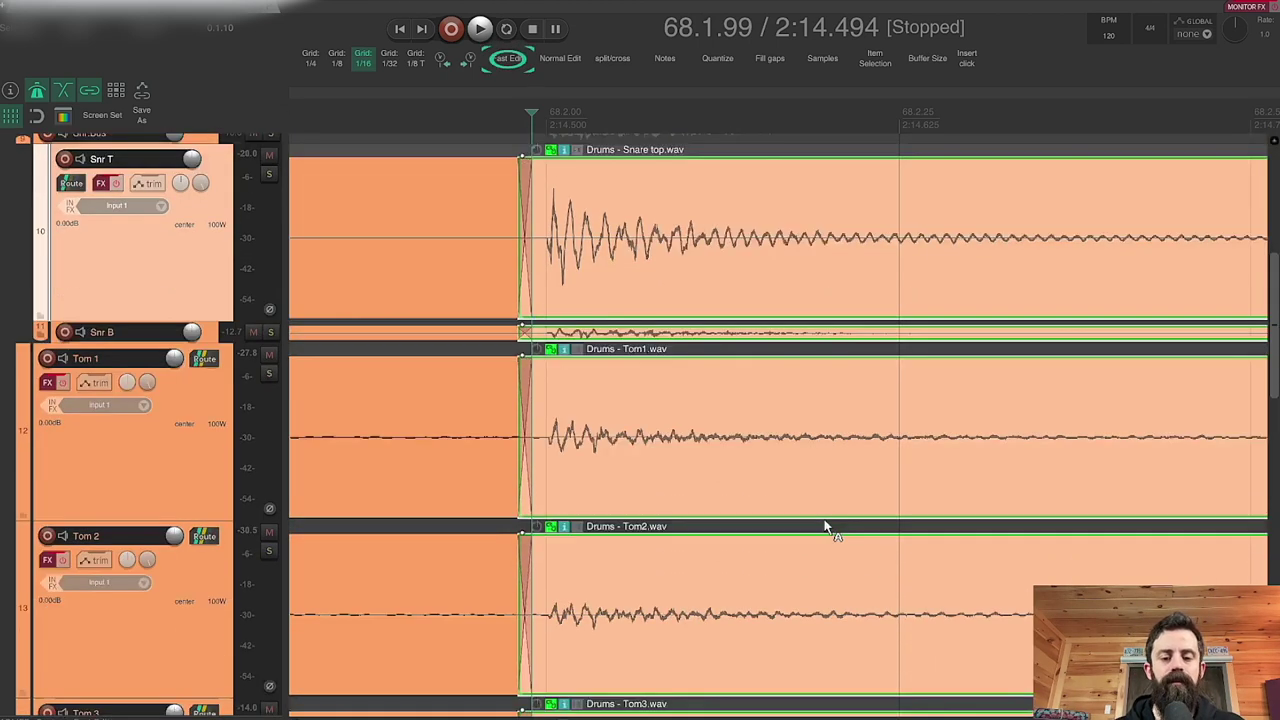
scroll(770, 506, "down", 4)
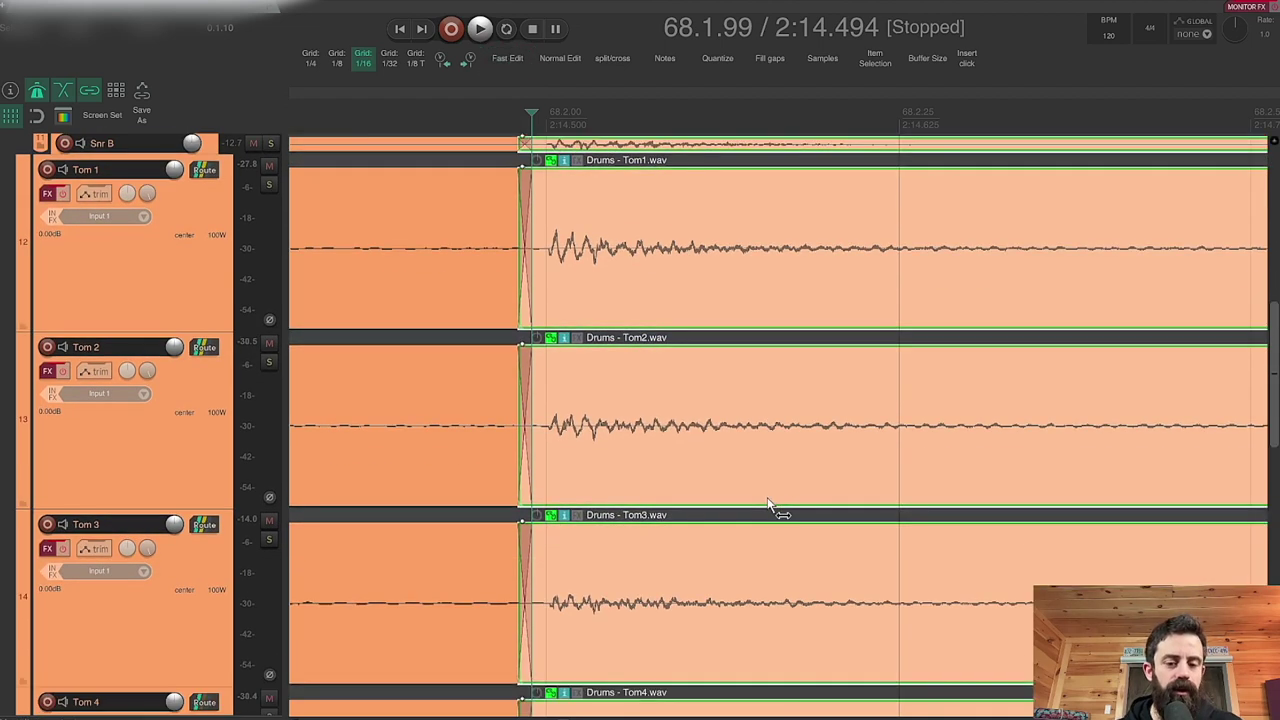
scroll(762, 495, "up", 11)
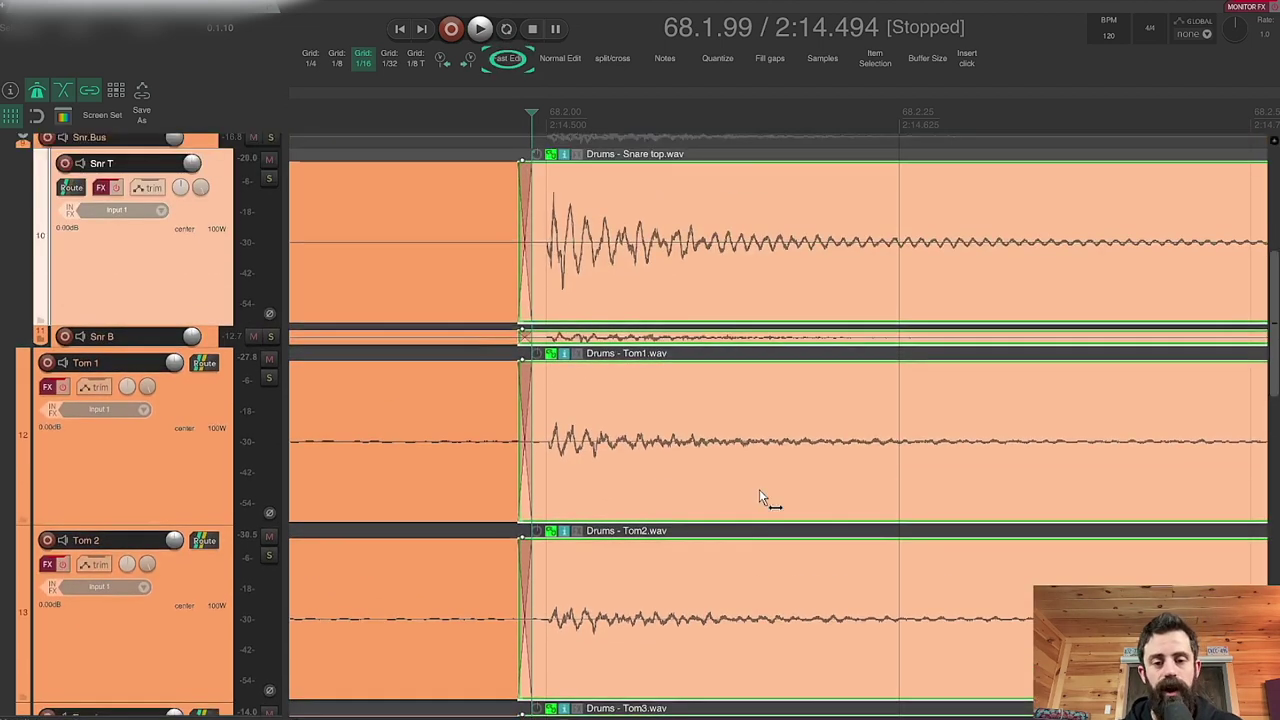
scroll(758, 495, "up", 2)
scroll(763, 494, "right", 5)
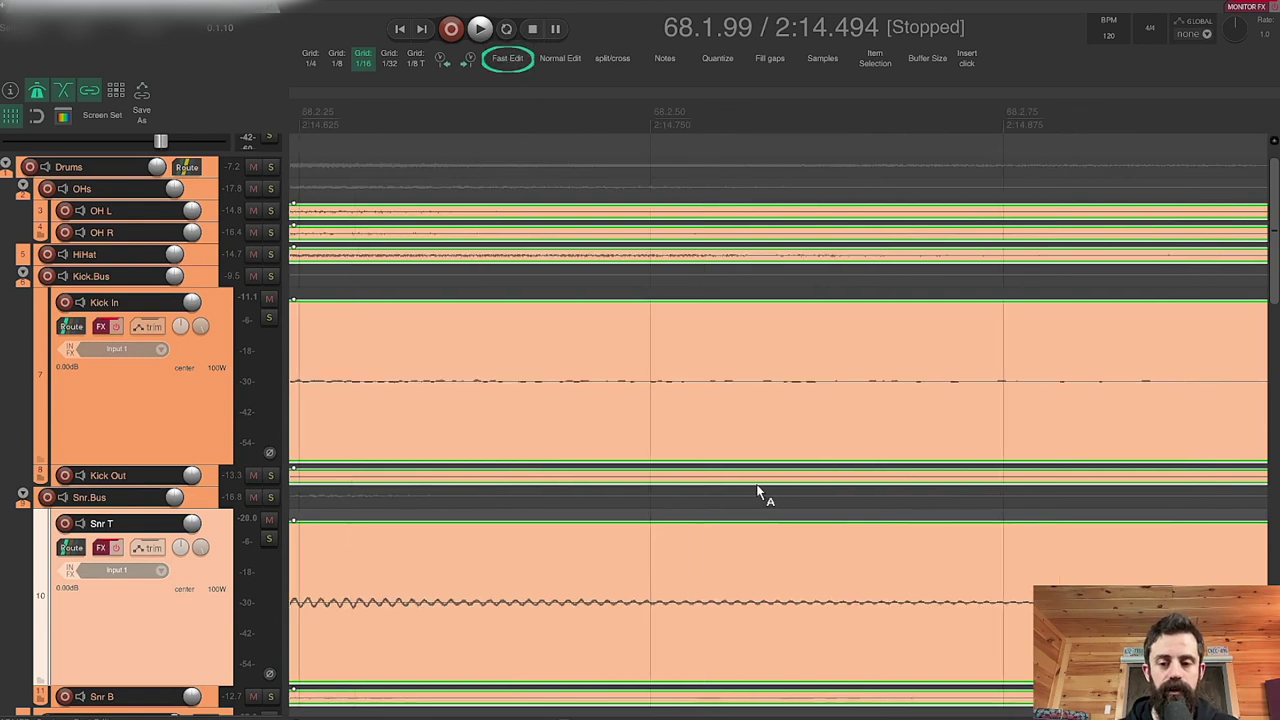
left_click(461, 334)
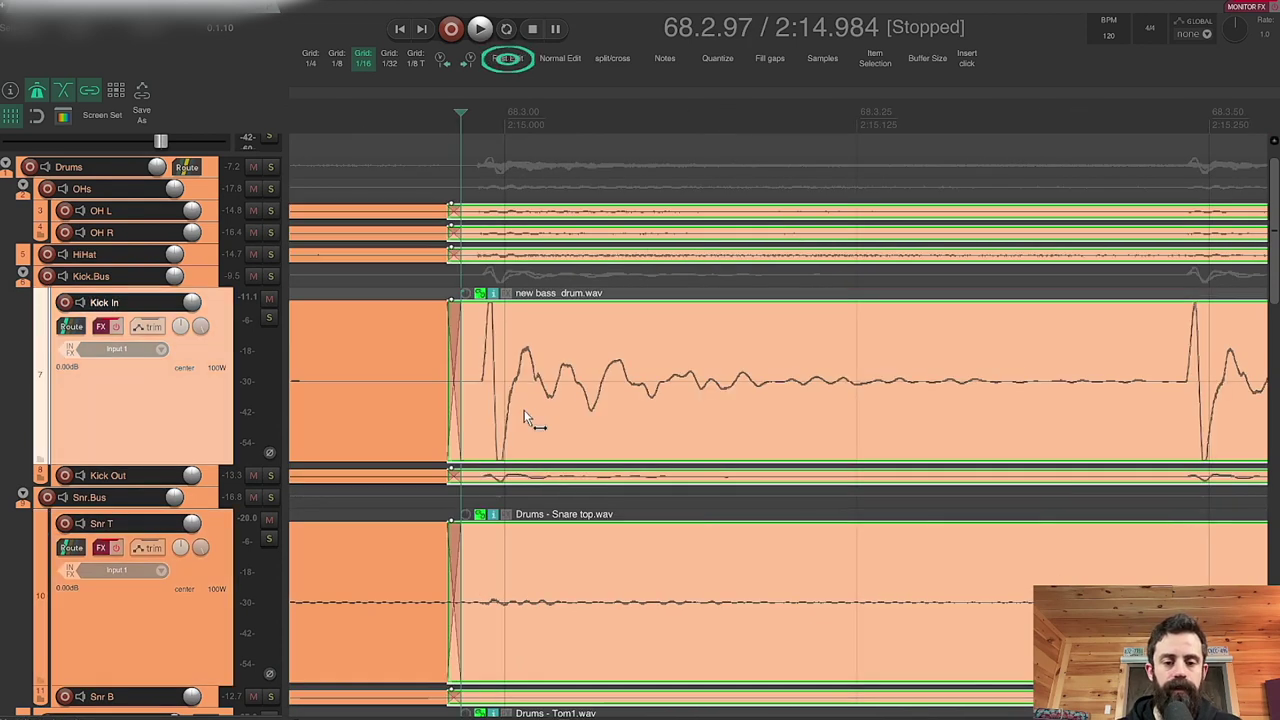
Step: Split all drum tracks before the hit at 68.3.98 and slip its audio left onto the grid
scroll(553, 412, "right", 5)
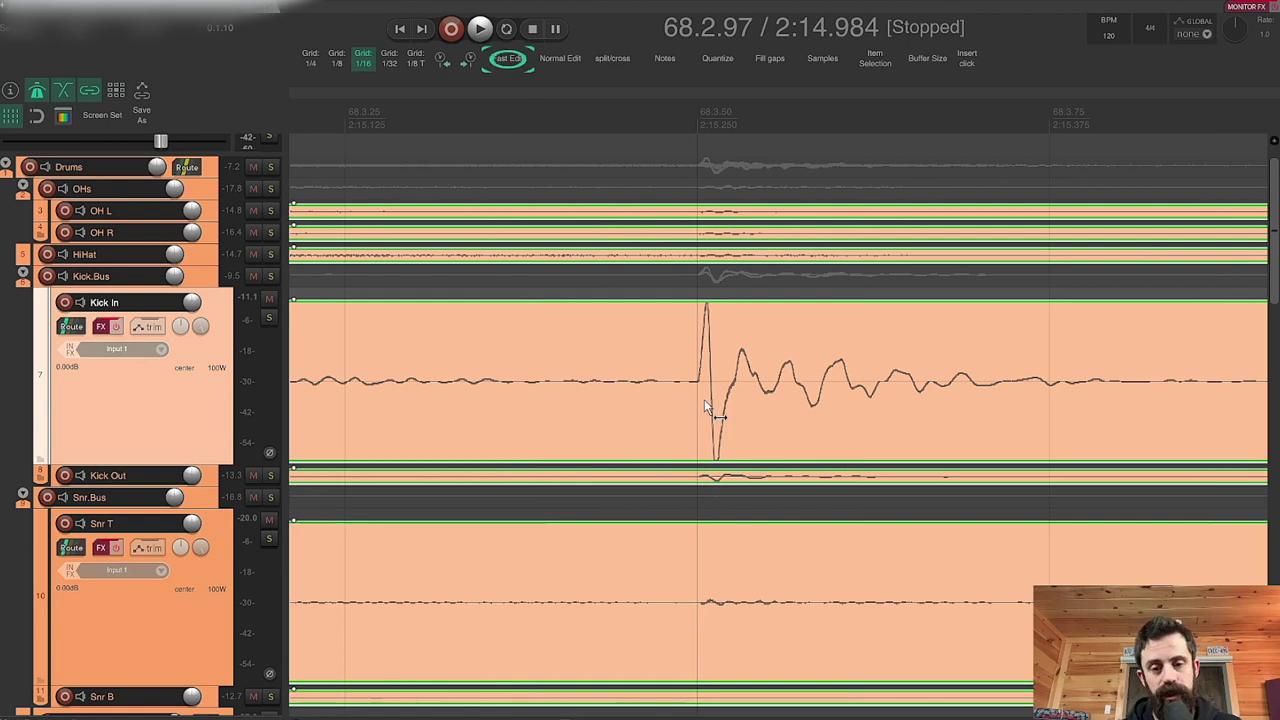
scroll(705, 405, "right", 5)
scroll(700, 425, "left", 6)
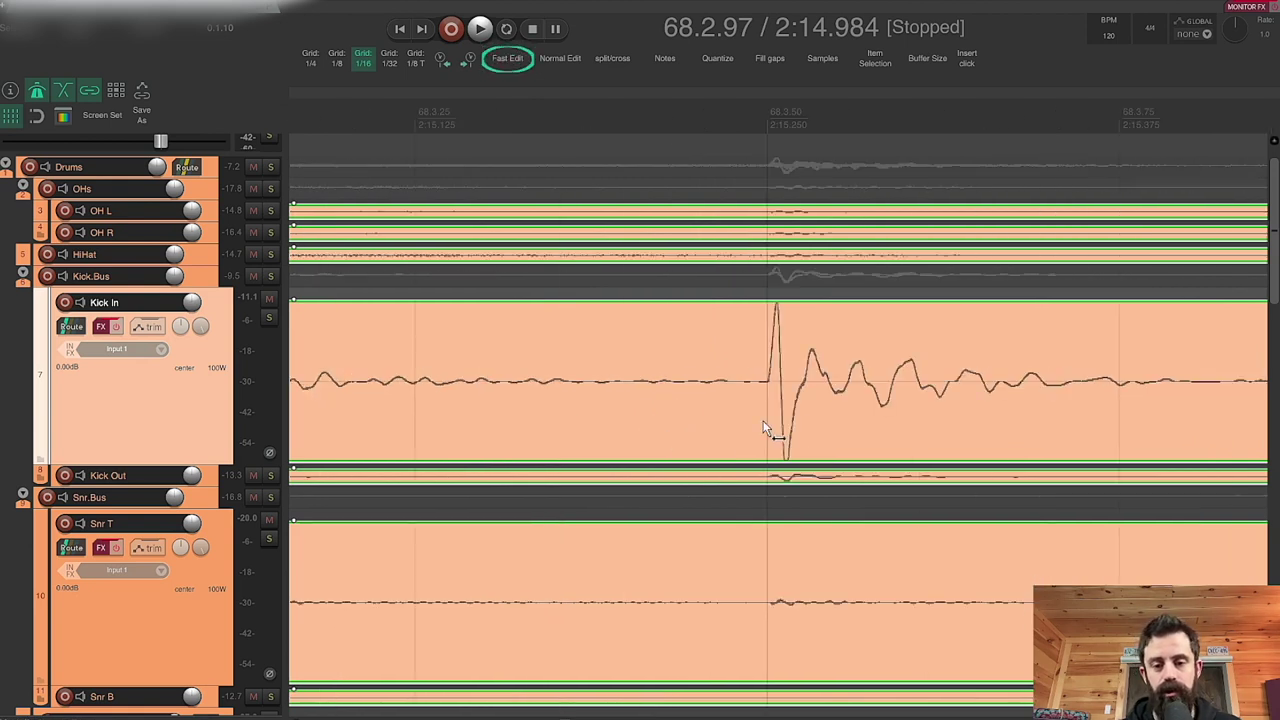
scroll(767, 423, "right", 1)
scroll(703, 400, "up", 6)
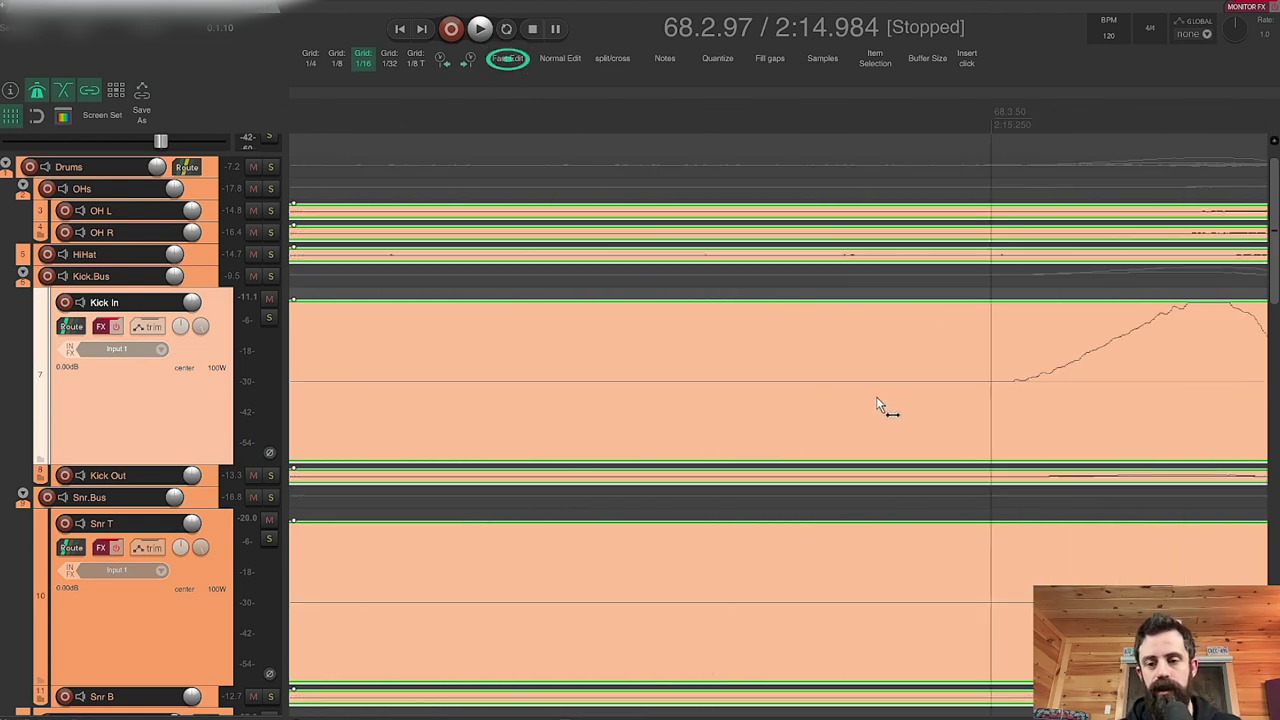
scroll(880, 405, "right", 1)
scroll(897, 393, "down", 8)
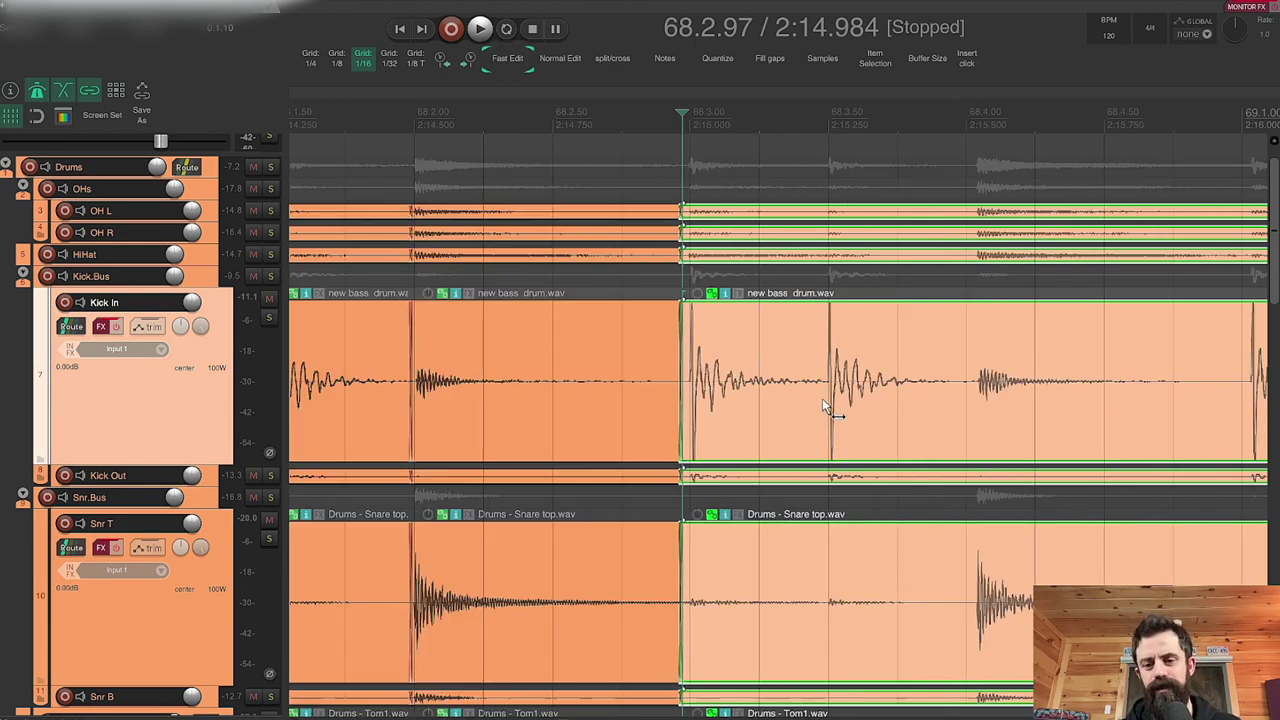
scroll(919, 413, "up", 5)
scroll(635, 575, "right", 5)
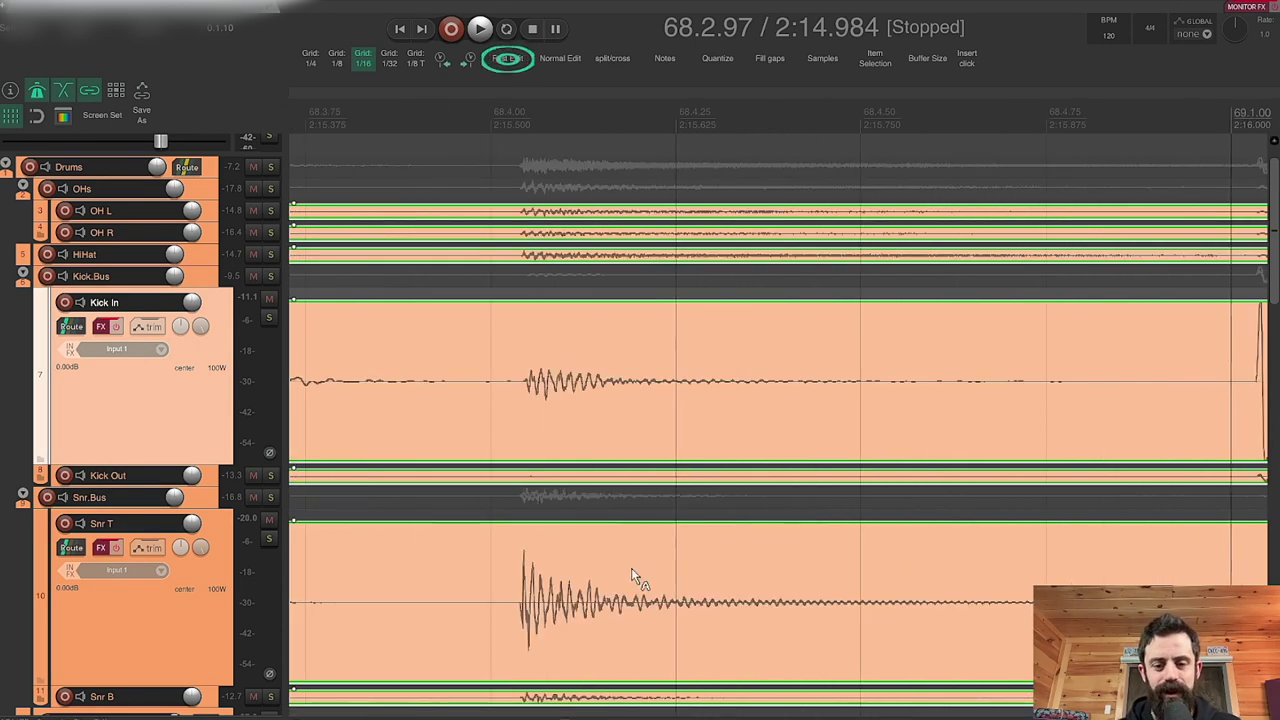
left_click(472, 559)
key("s")
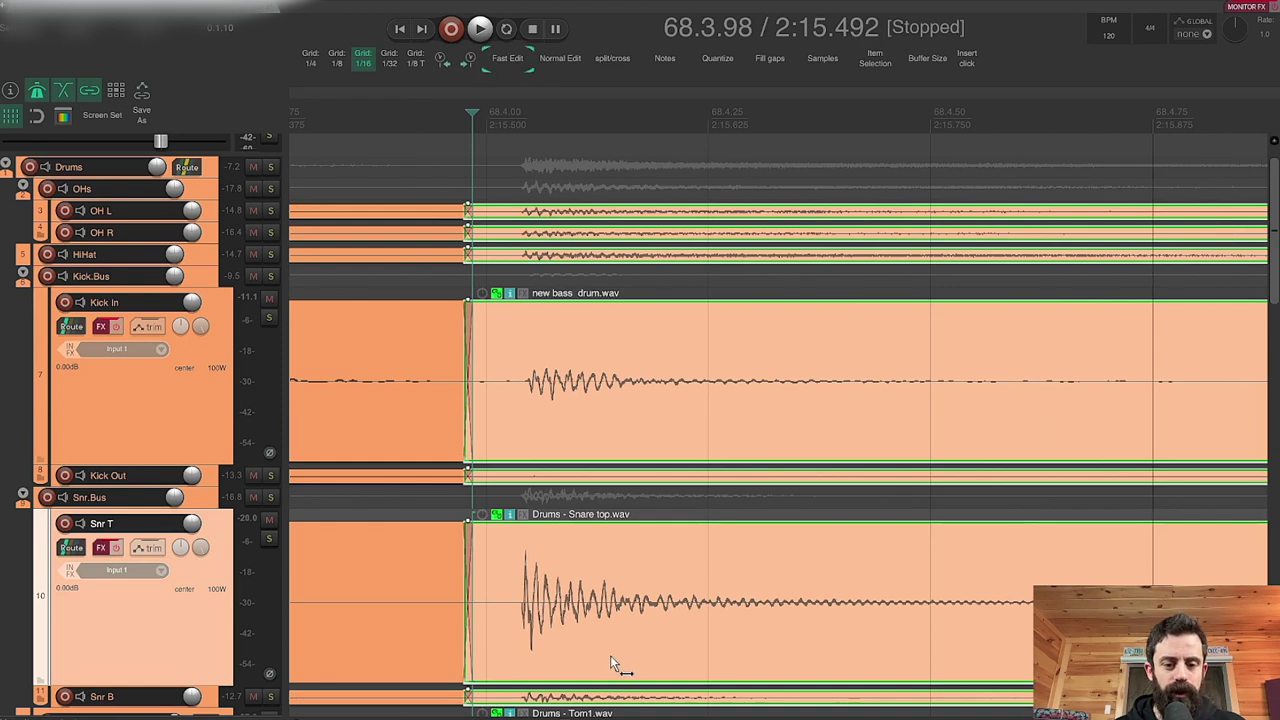
left_click_drag(610, 655, 570, 662)
Step: Clear the stray split at 68.4.03, then split at 68.4.99 and slip the kick right onto the grid
scroll(517, 639, "up", 3)
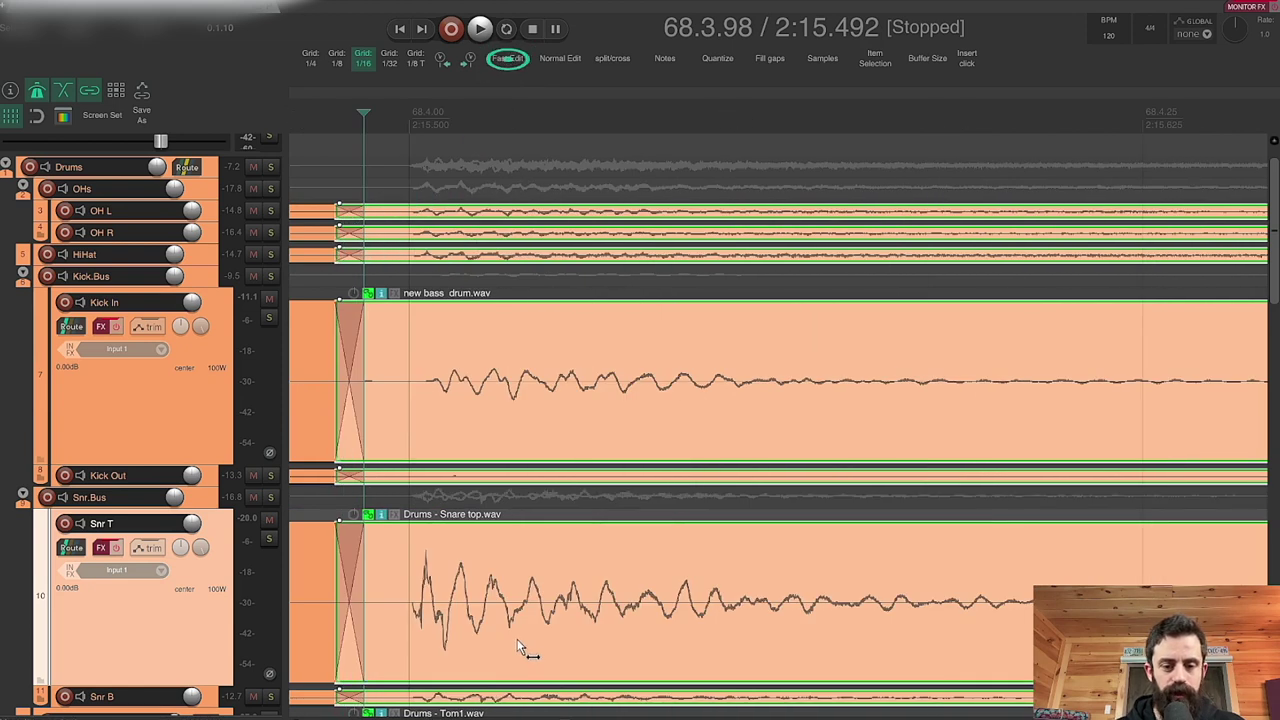
key("ctrl+z")
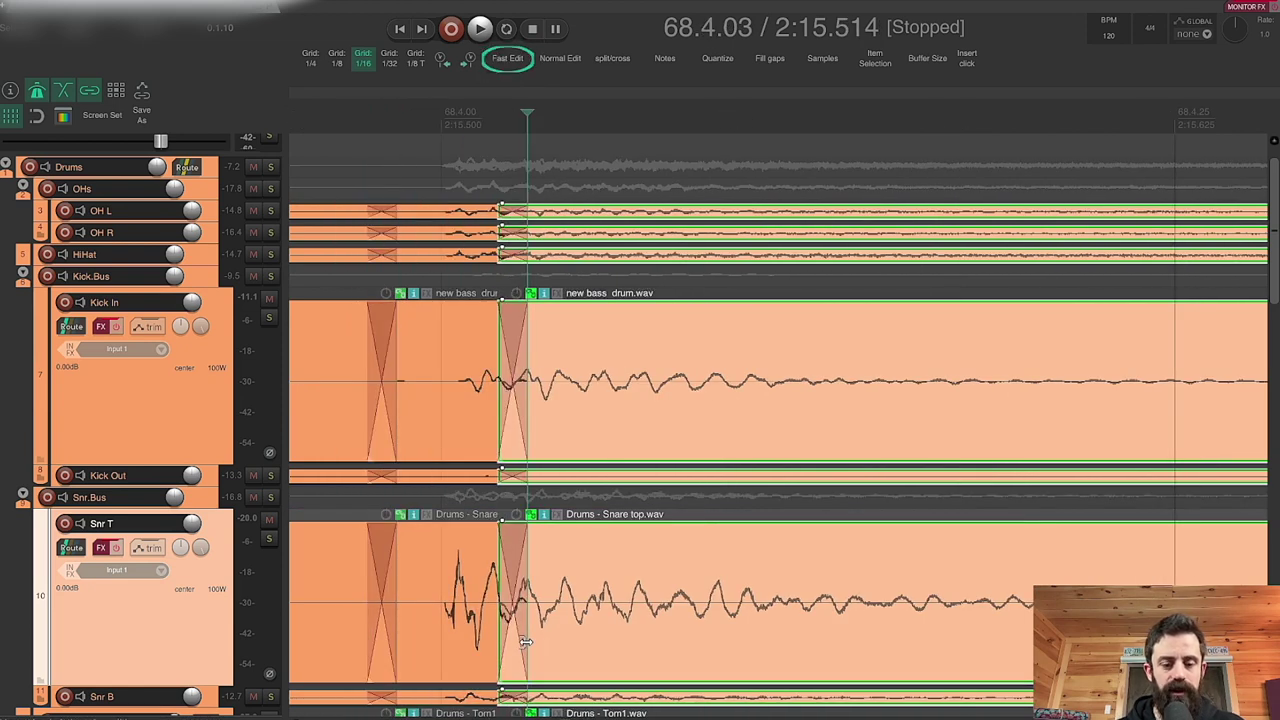
key("ctrl+shift+z")
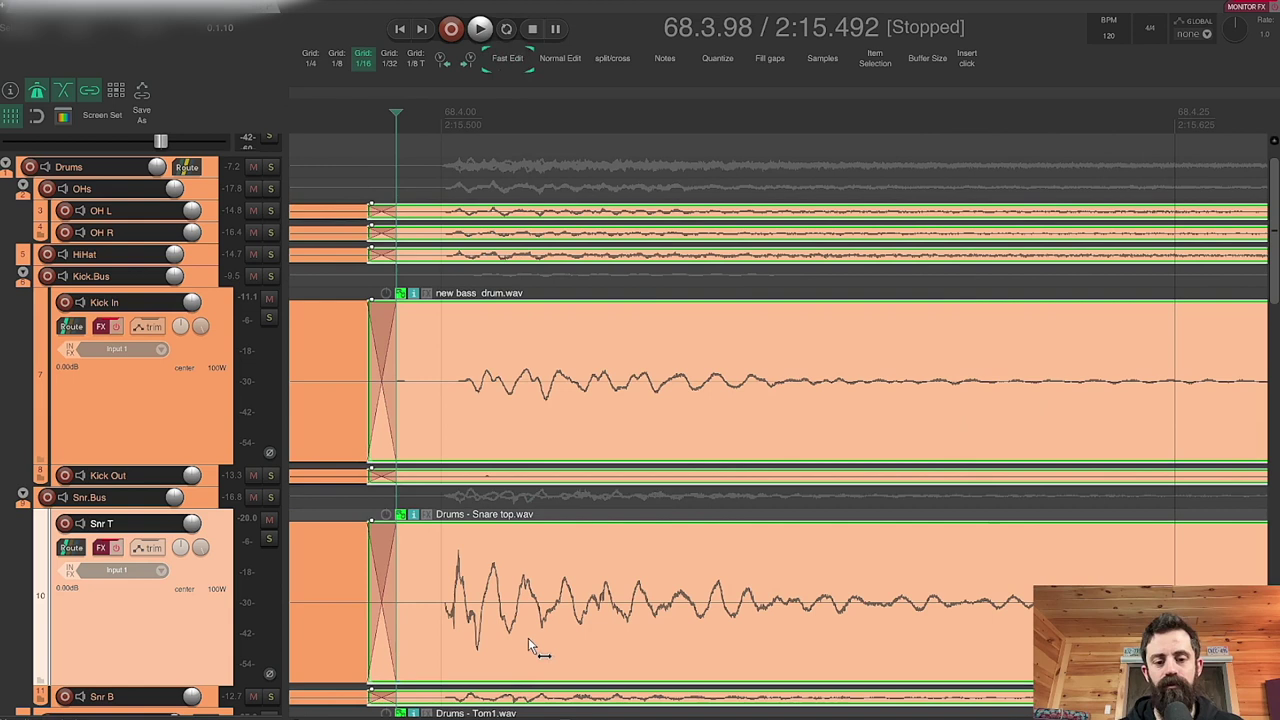
scroll(528, 646, "up", 3)
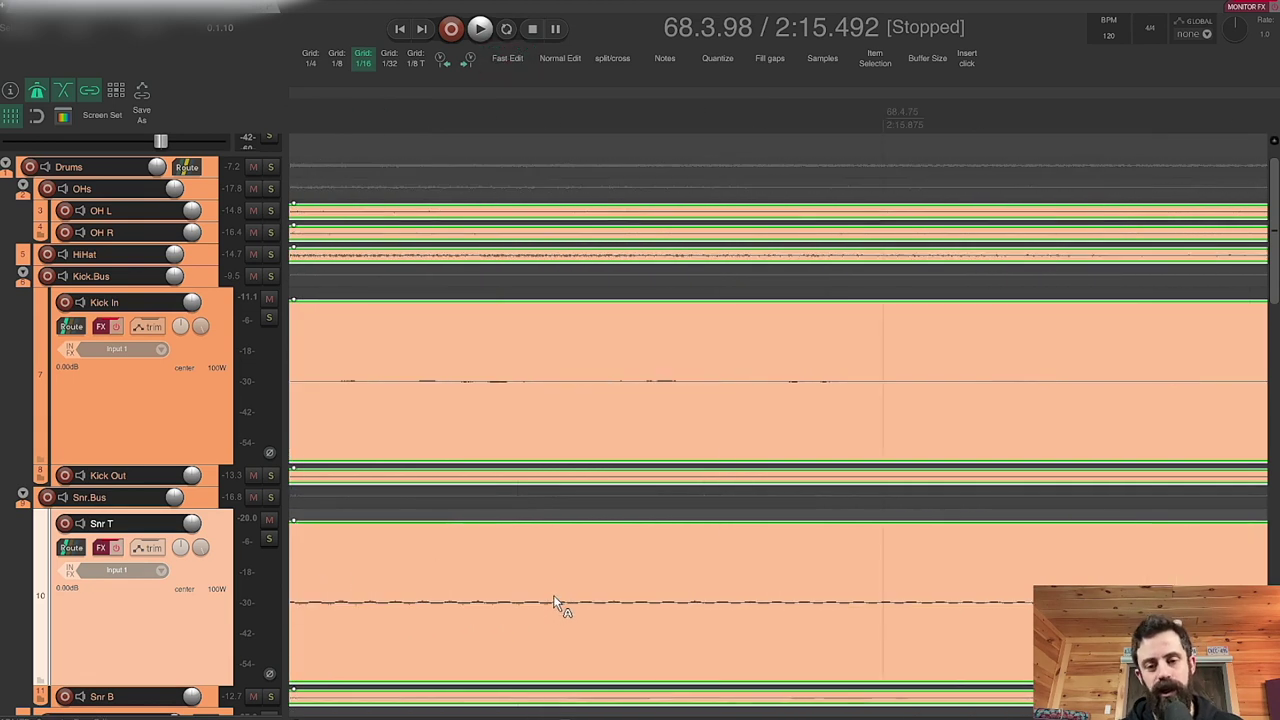
left_click(646, 331)
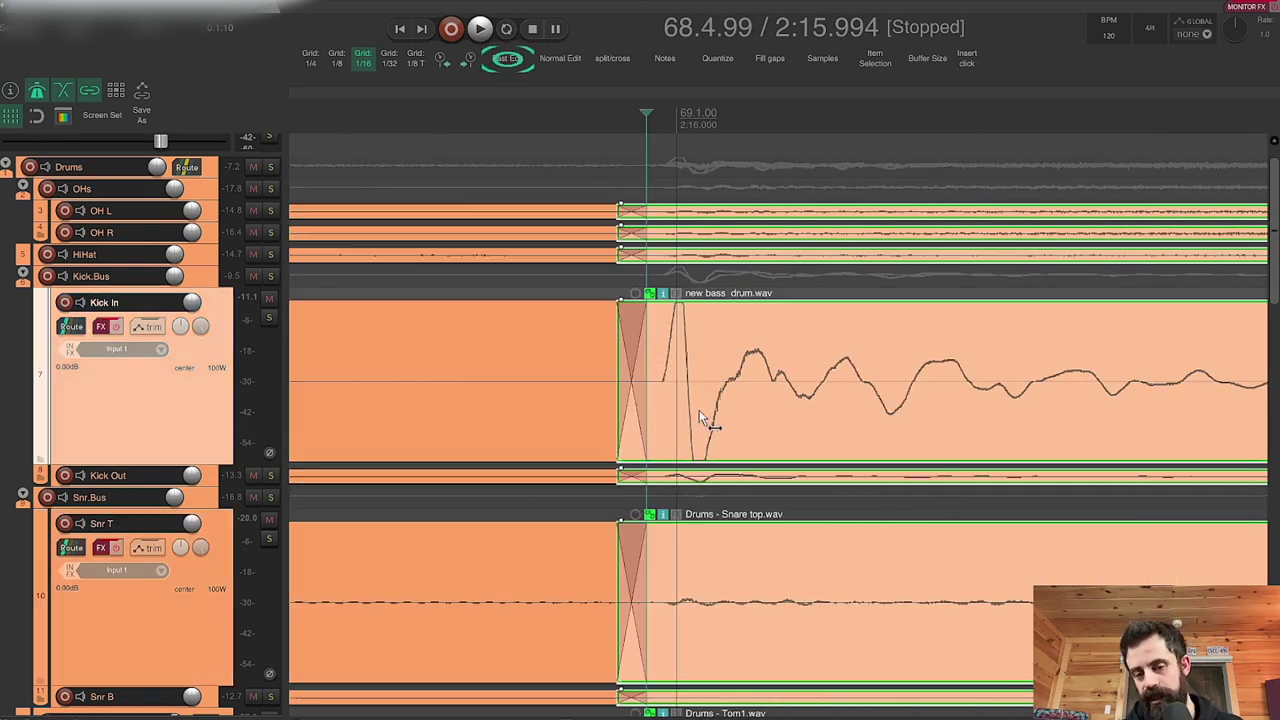
left_click_drag(699, 410, 762, 445)
Step: Split all drum tracks before the hit at 69.1.99 and slip its audio left onto the grid
scroll(723, 527, "up", 8)
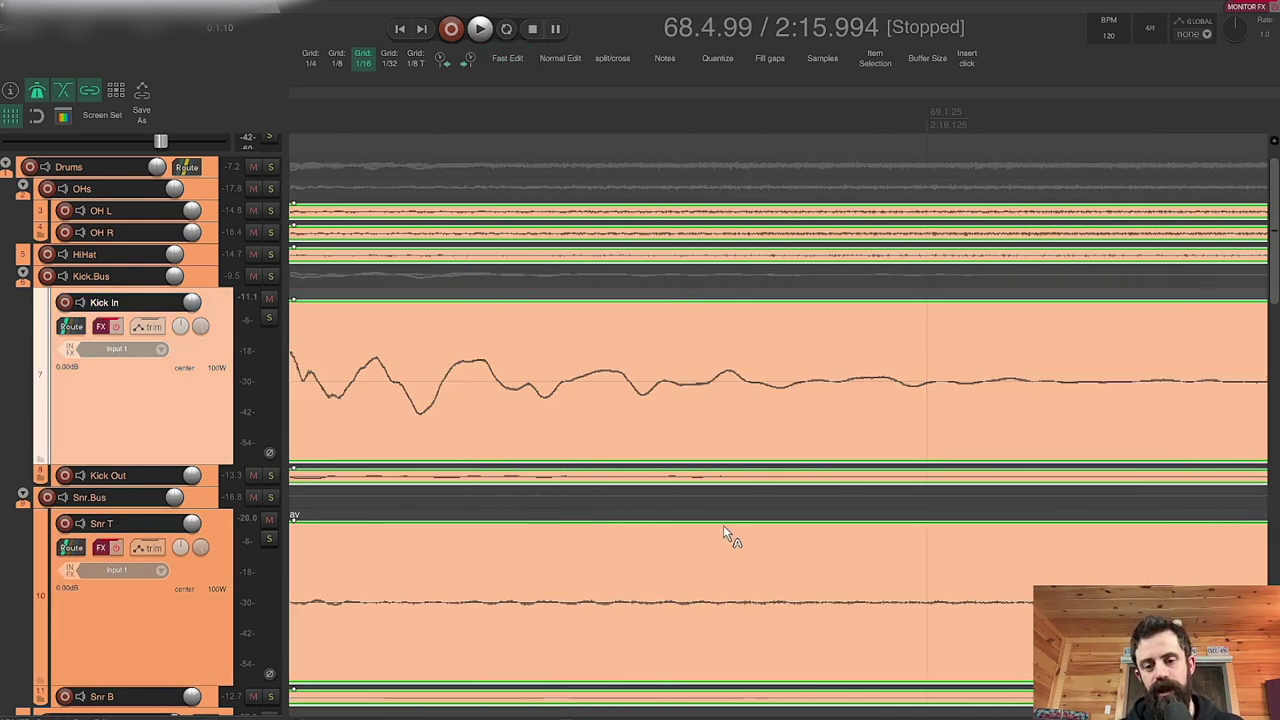
scroll(706, 534, "right", 3)
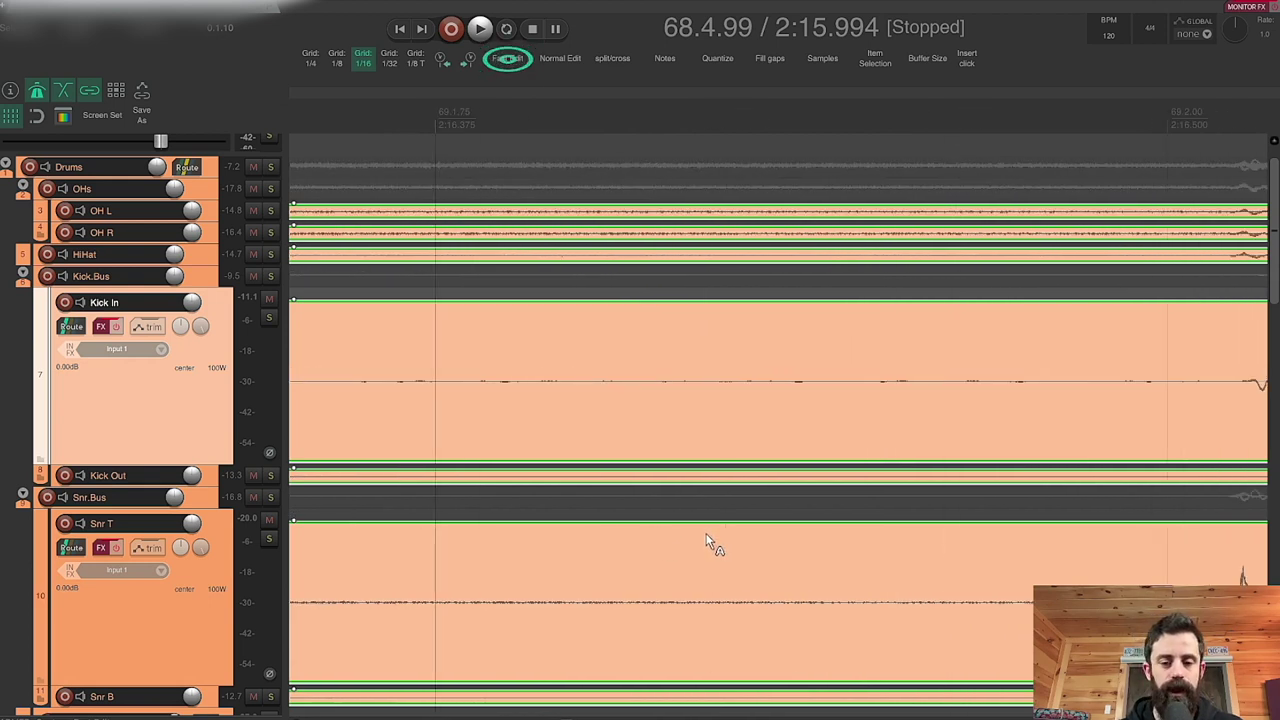
scroll(706, 532, "right", 3)
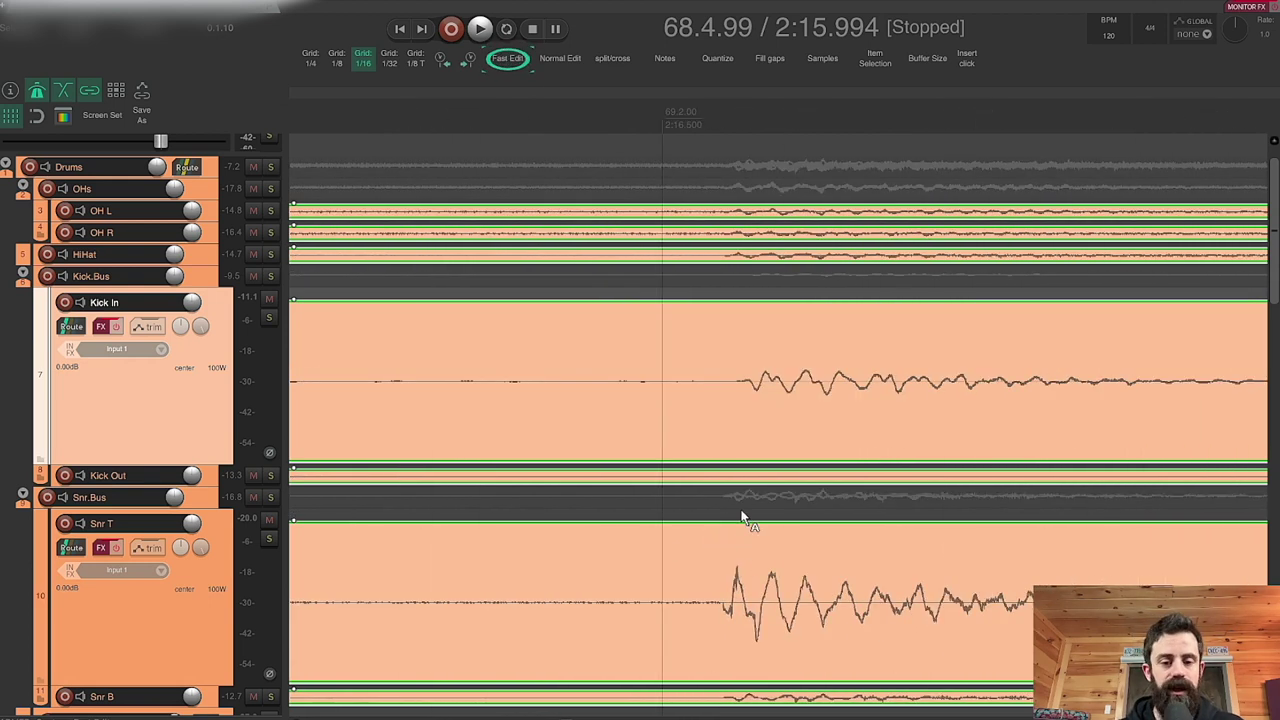
left_click(640, 555)
key("s")
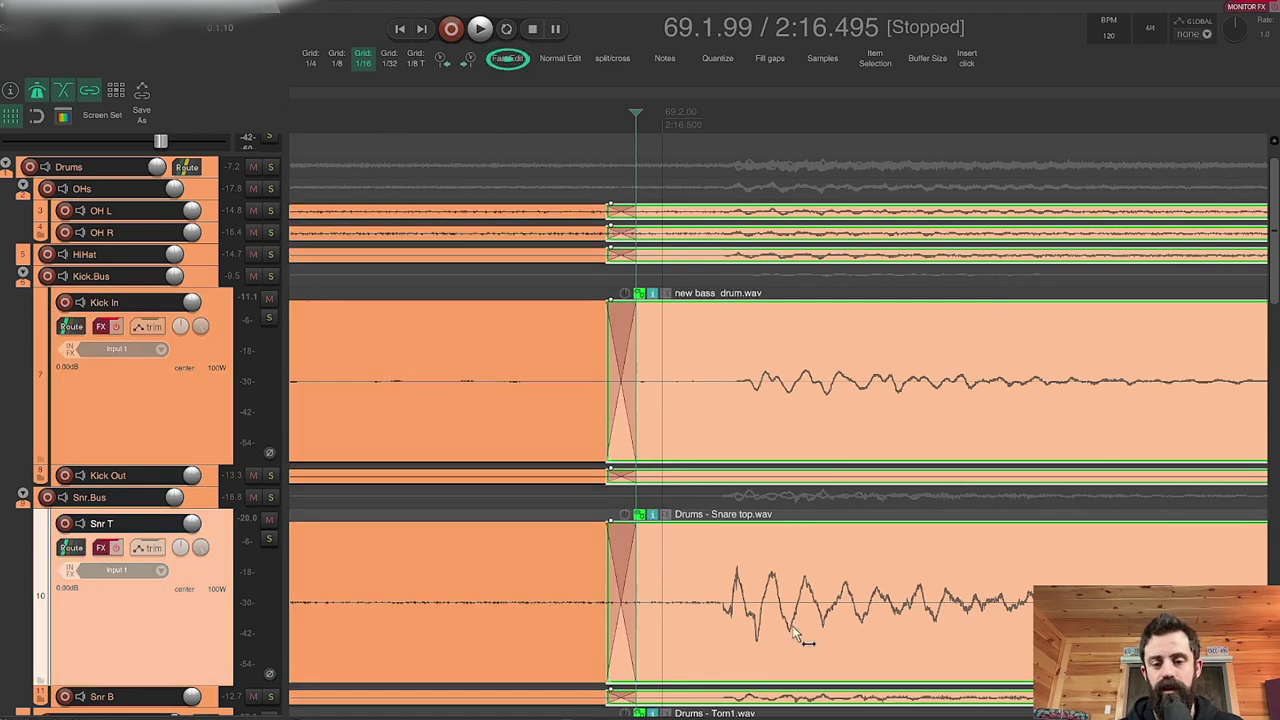
left_click_drag(798, 632, 742, 636)
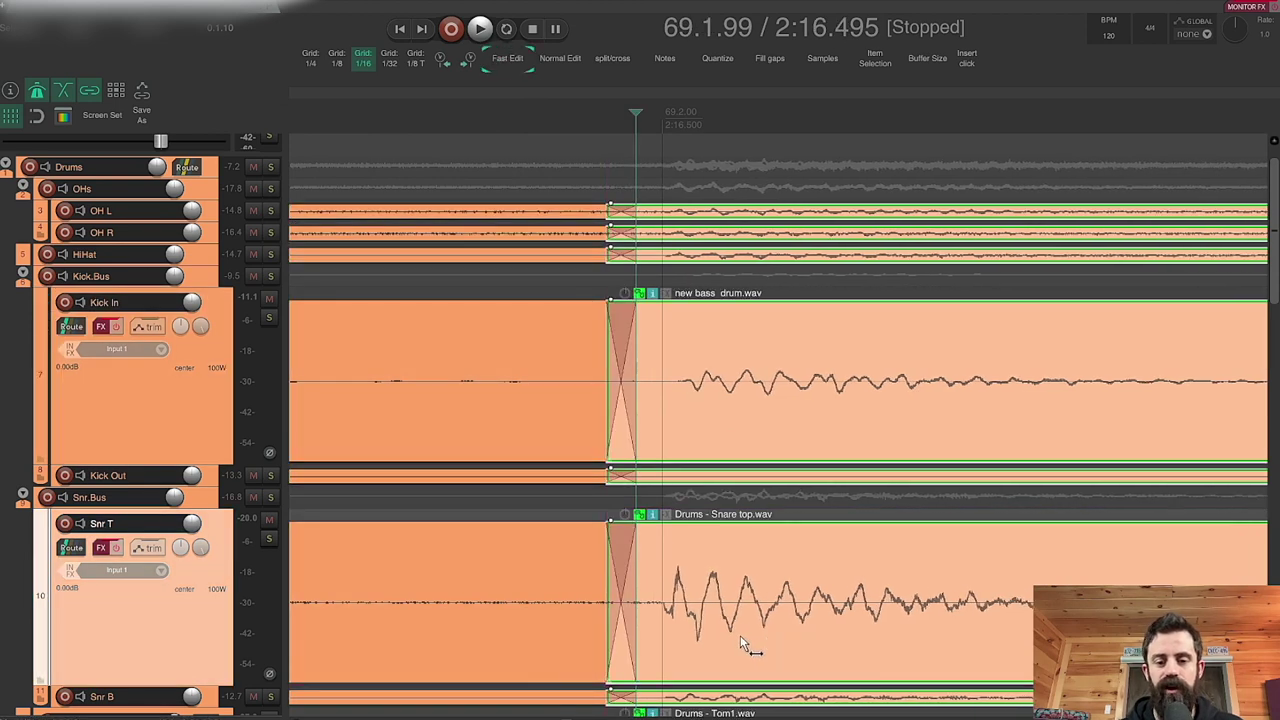
Step: Split the drum tracks before the hit at 69.2.99 and slide its audio left onto the grid
scroll(720, 610, "right", 3)
scroll(700, 580, "up", 5)
scroll(629, 449, "right", 3)
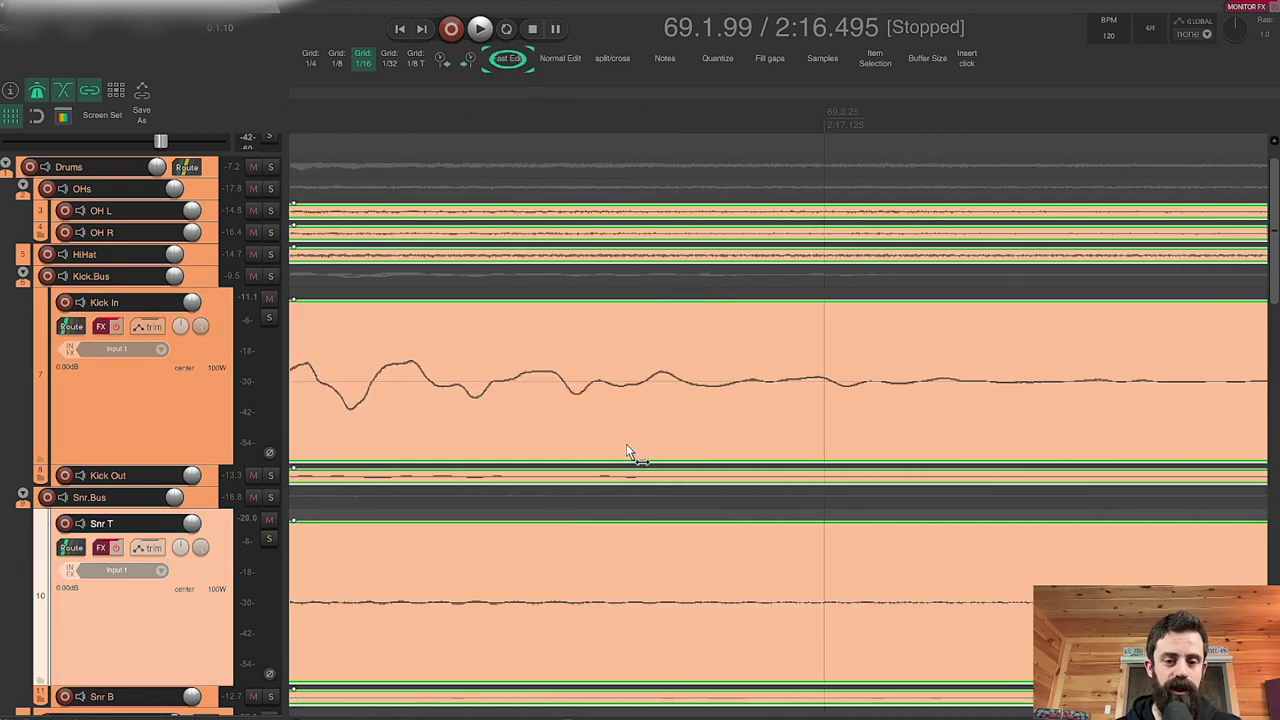
scroll(523, 413, "left", 4)
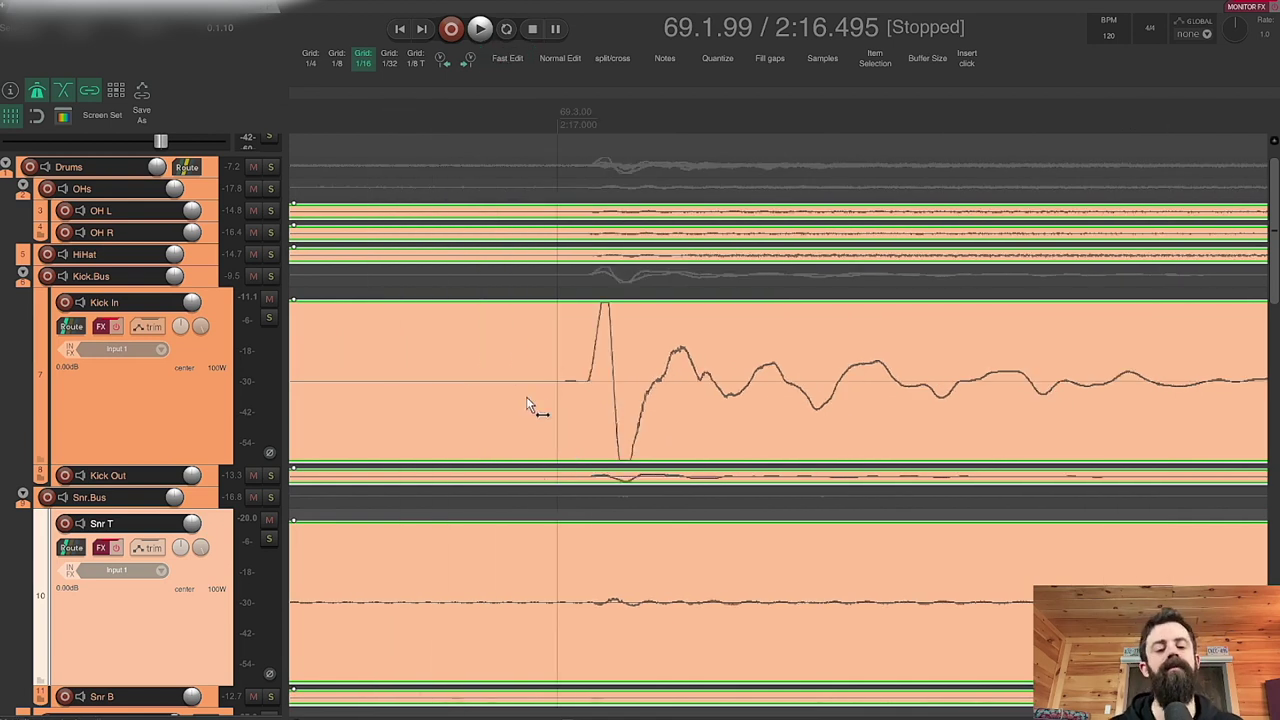
left_click(535, 338)
left_click_drag(710, 425, 676, 425)
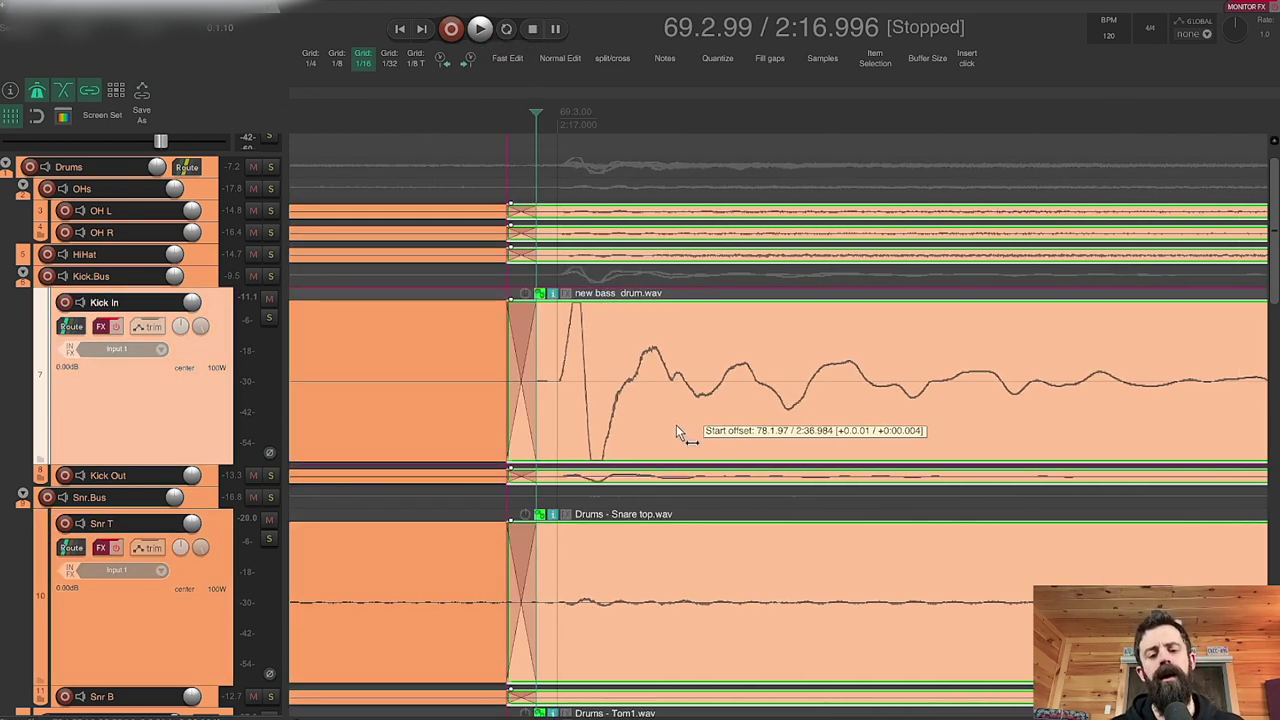
scroll(630, 430, "right", 12)
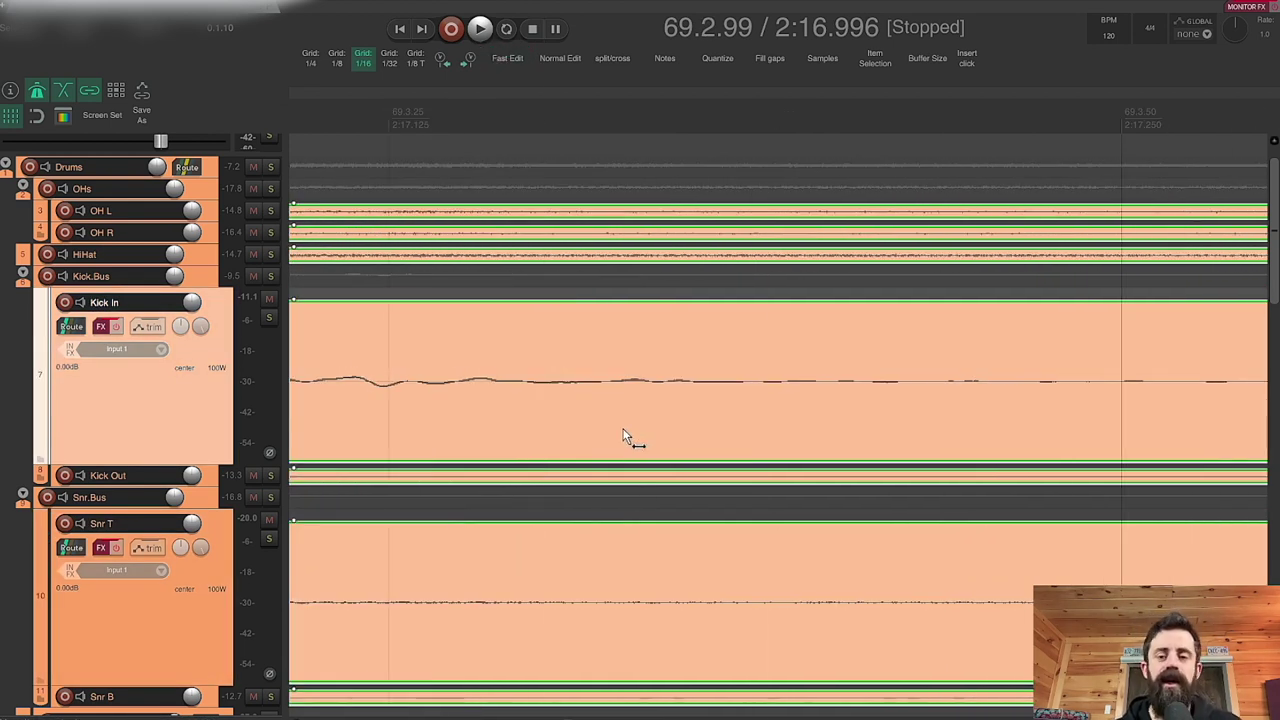